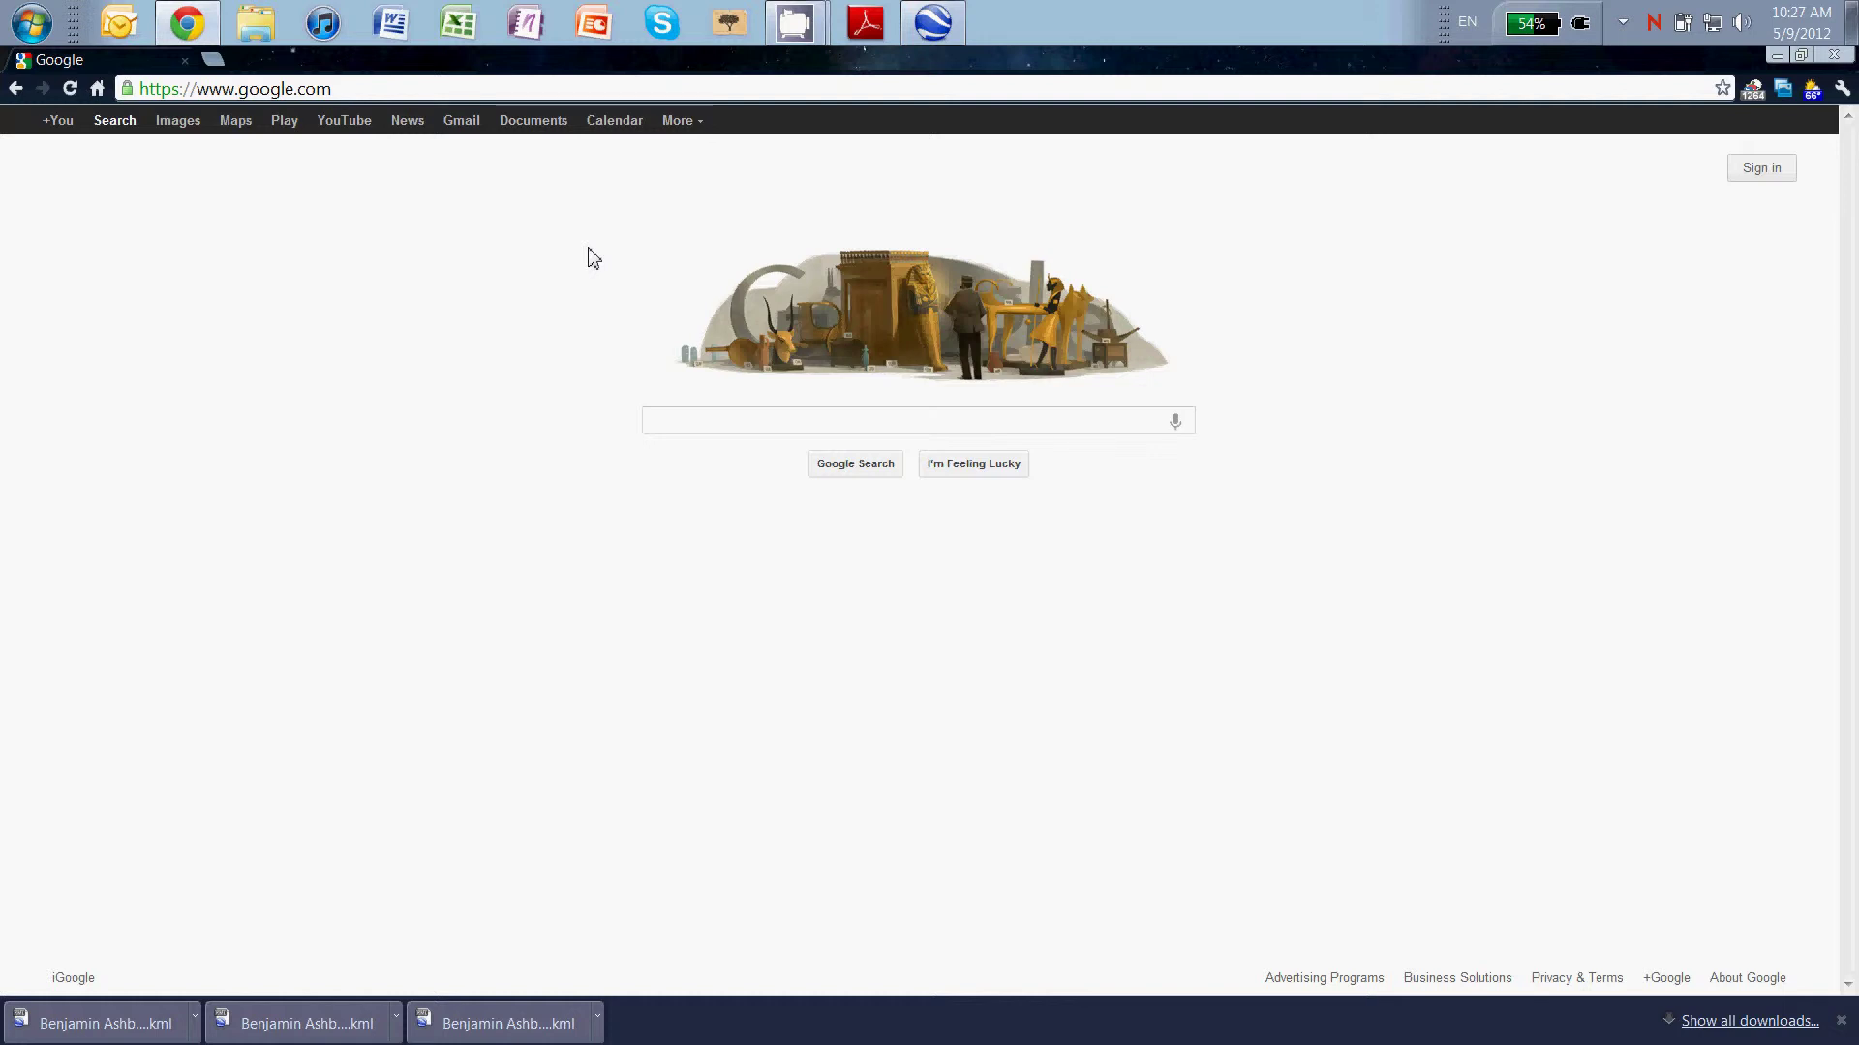
Search Google for 'google maps' and open the Google Maps result
click(706, 423)
text(go)
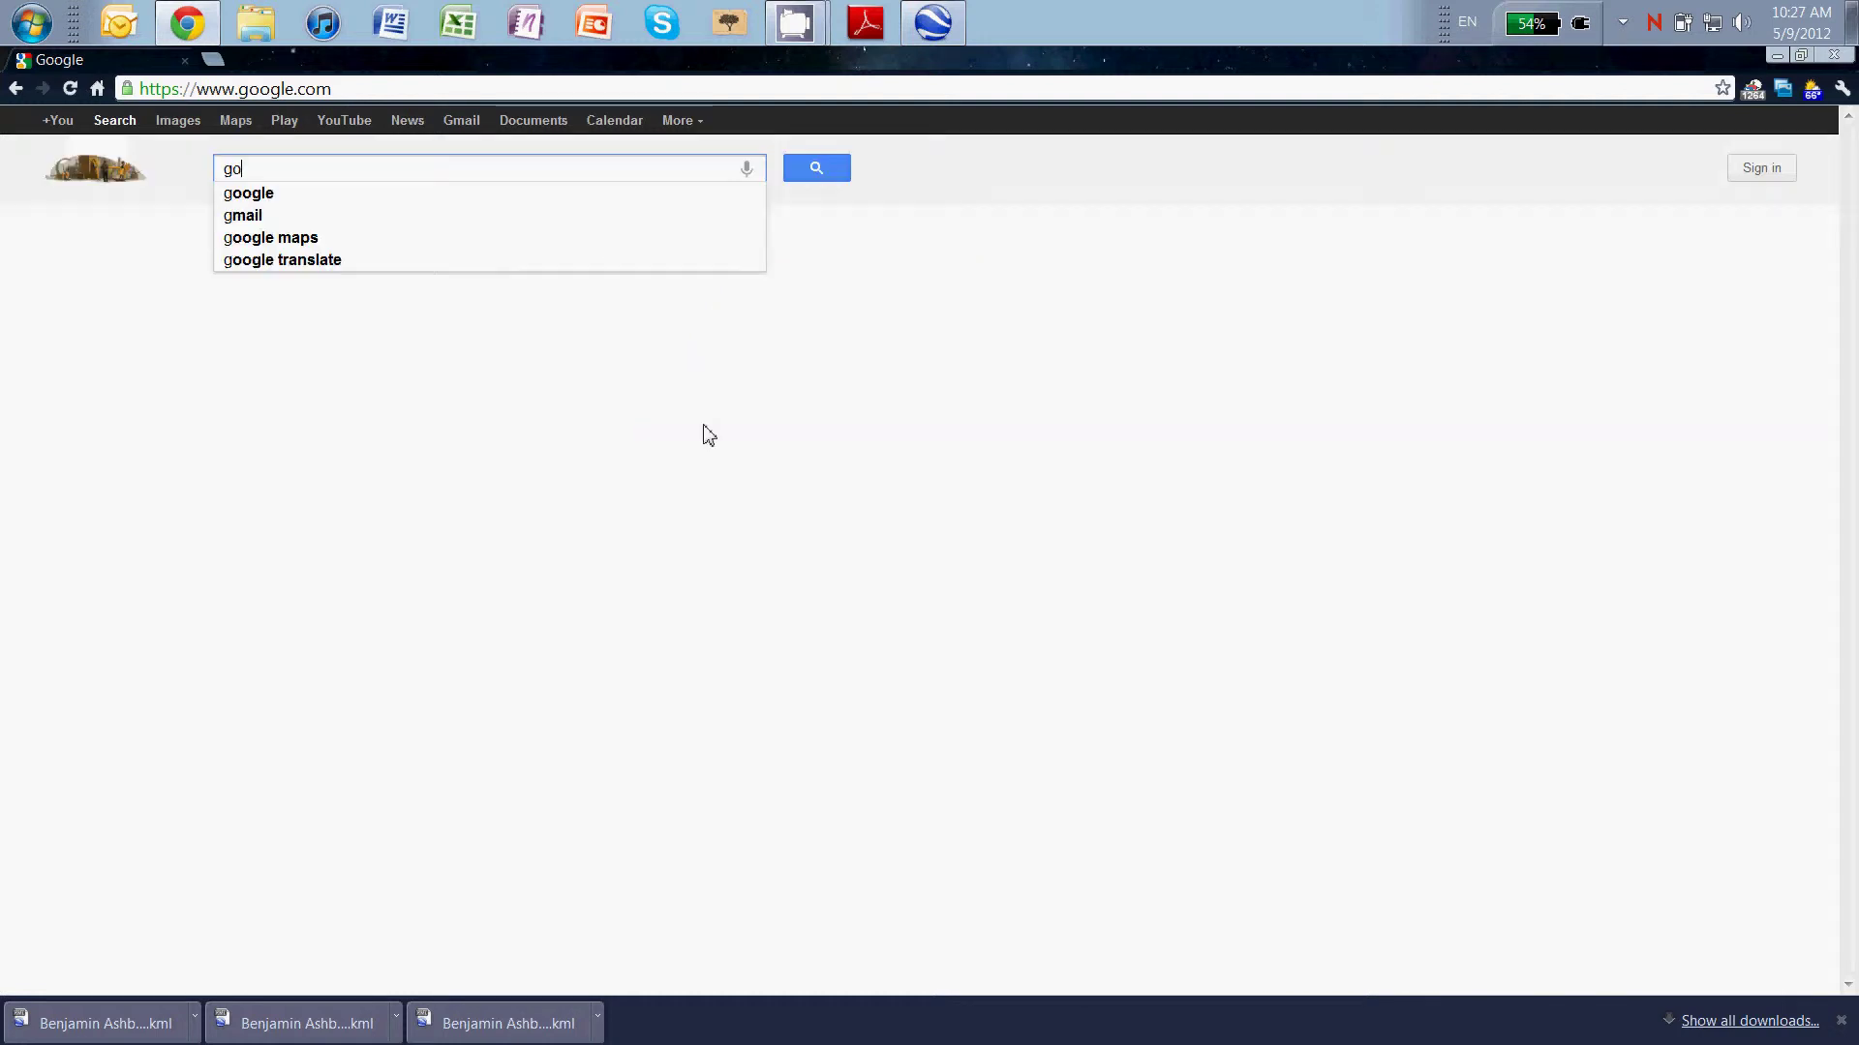
text(ogle maps)
key(Return)
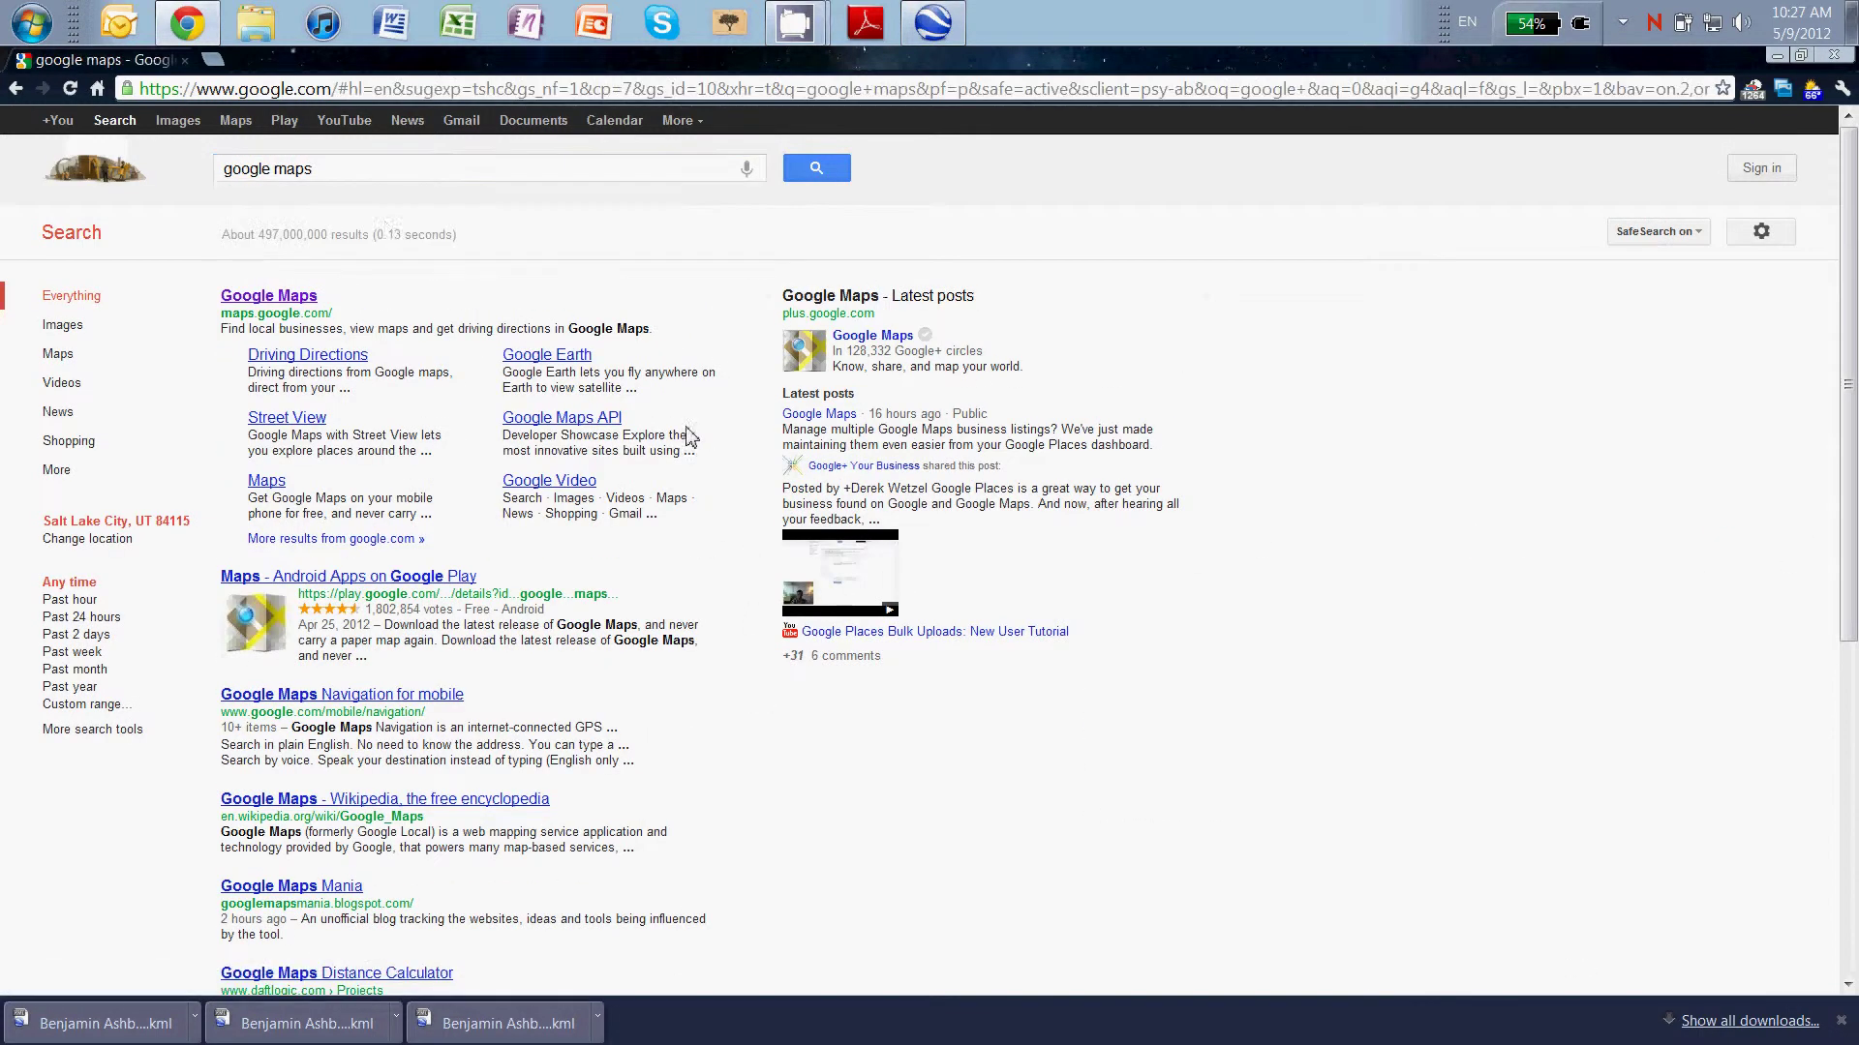
click(303, 301)
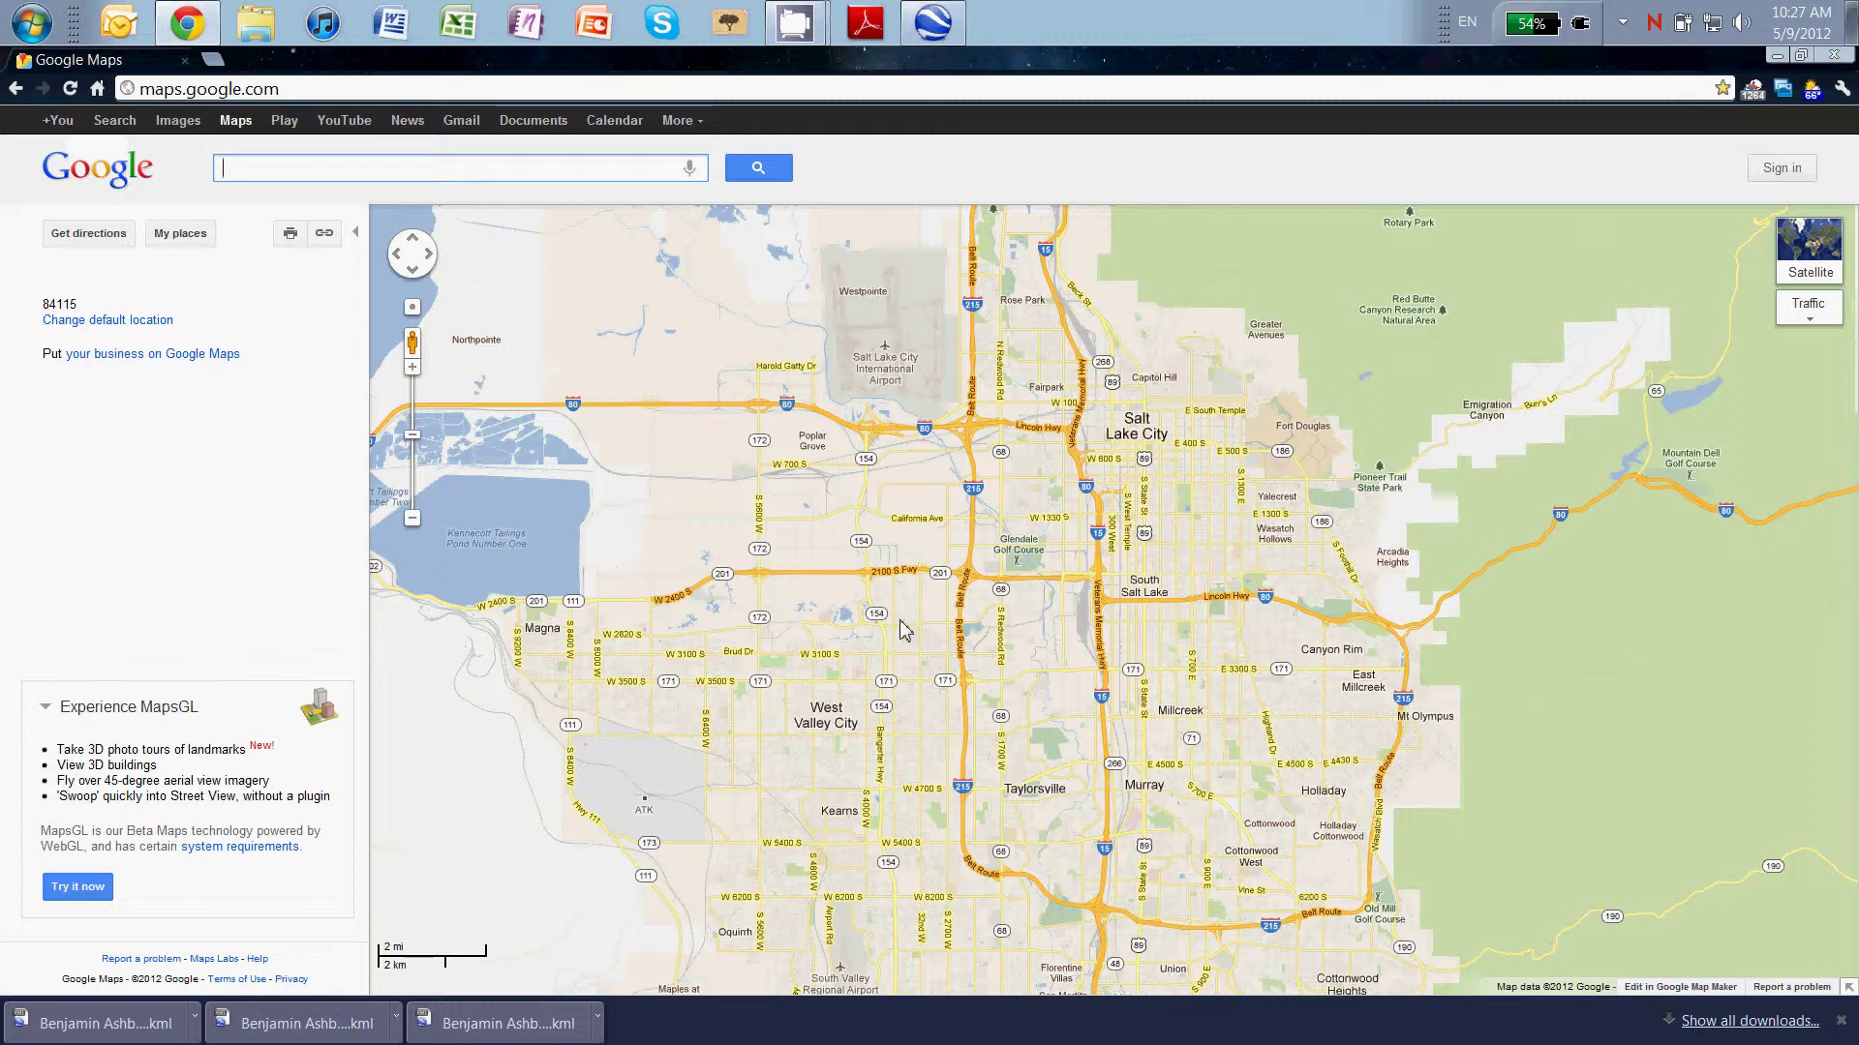
Sign in with the autofilled Google login and show the saved custom maps in My places
click(1786, 175)
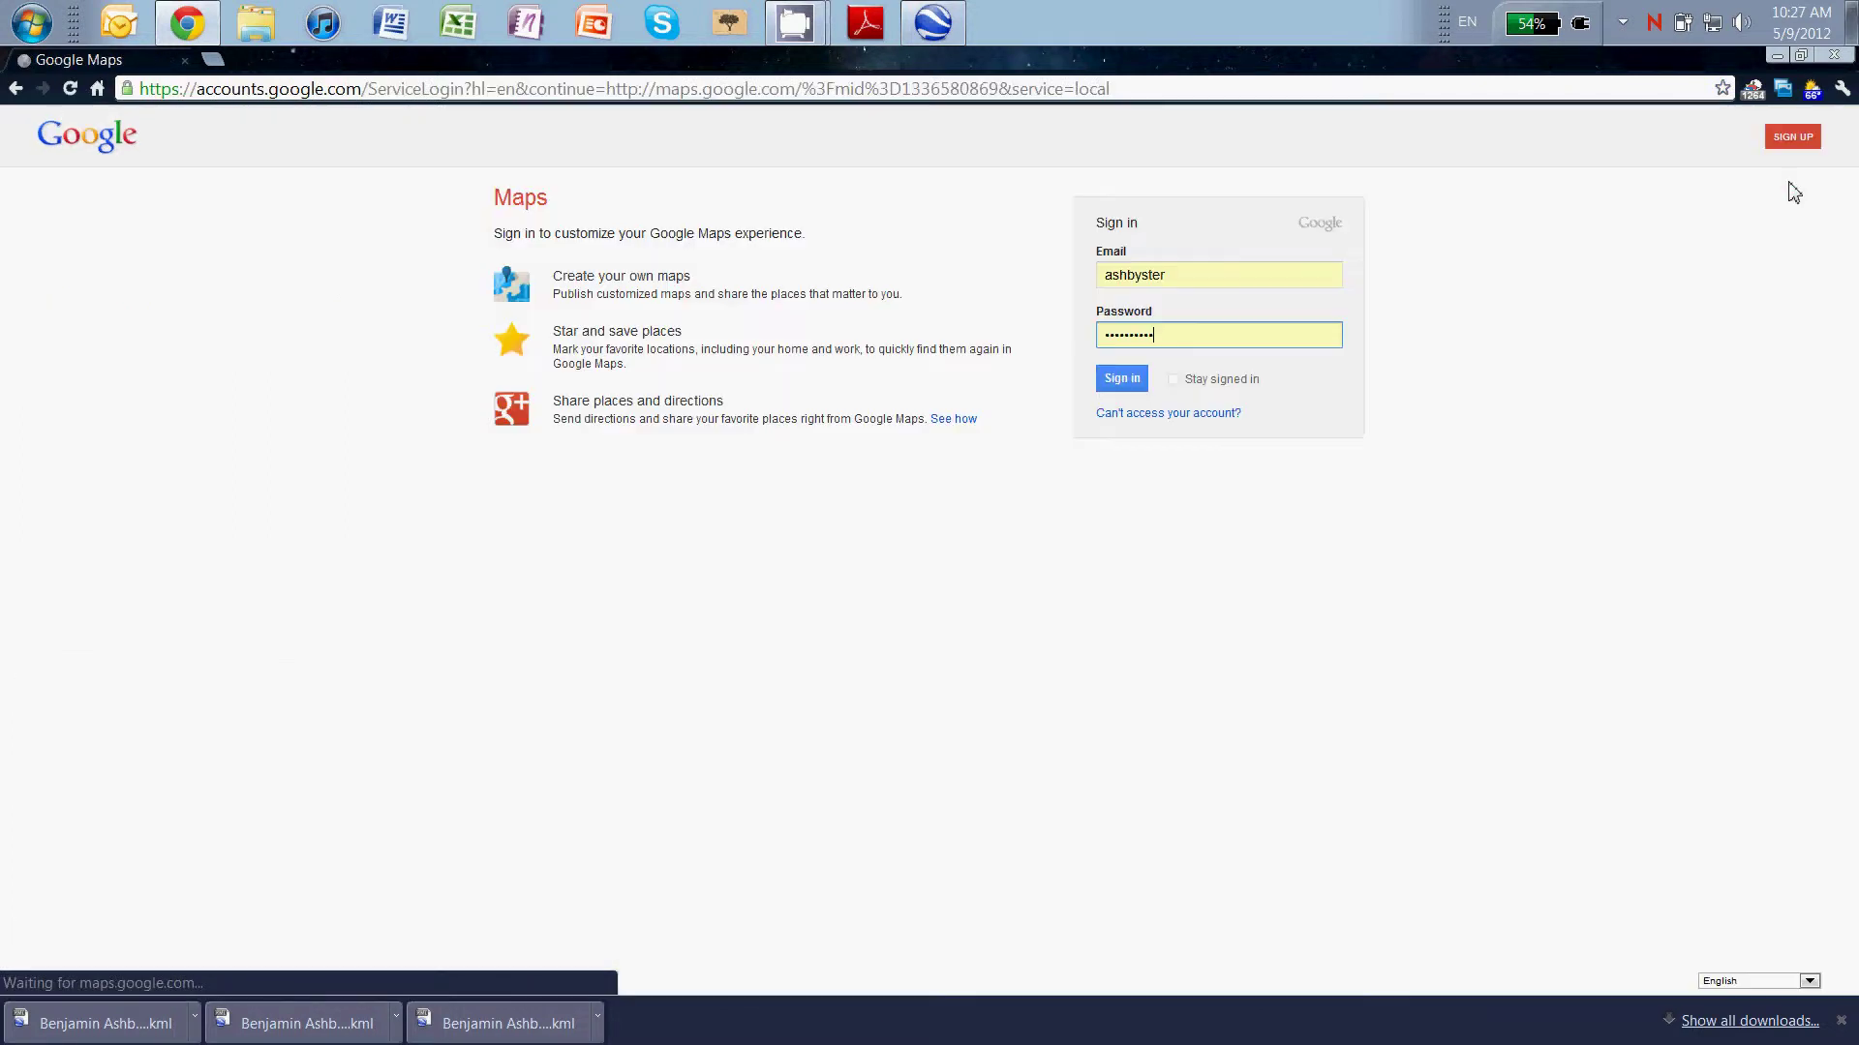
key(Return)
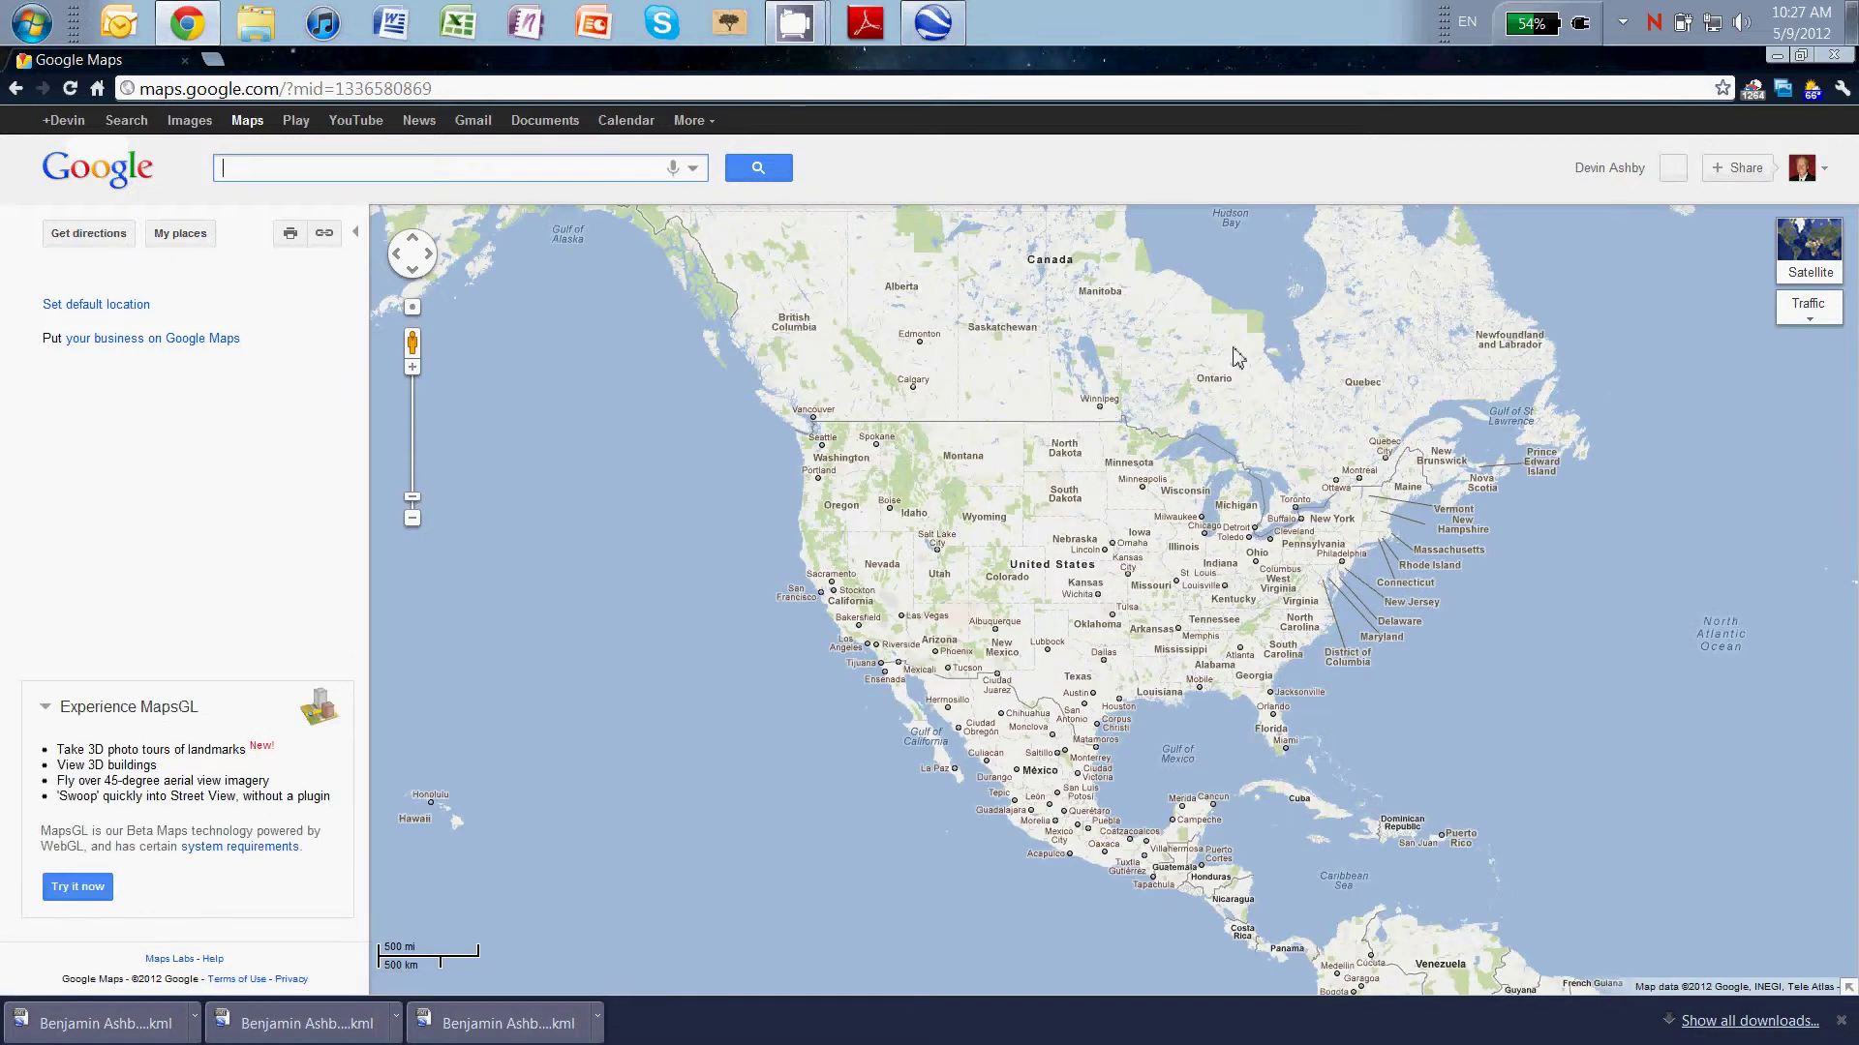
click(194, 248)
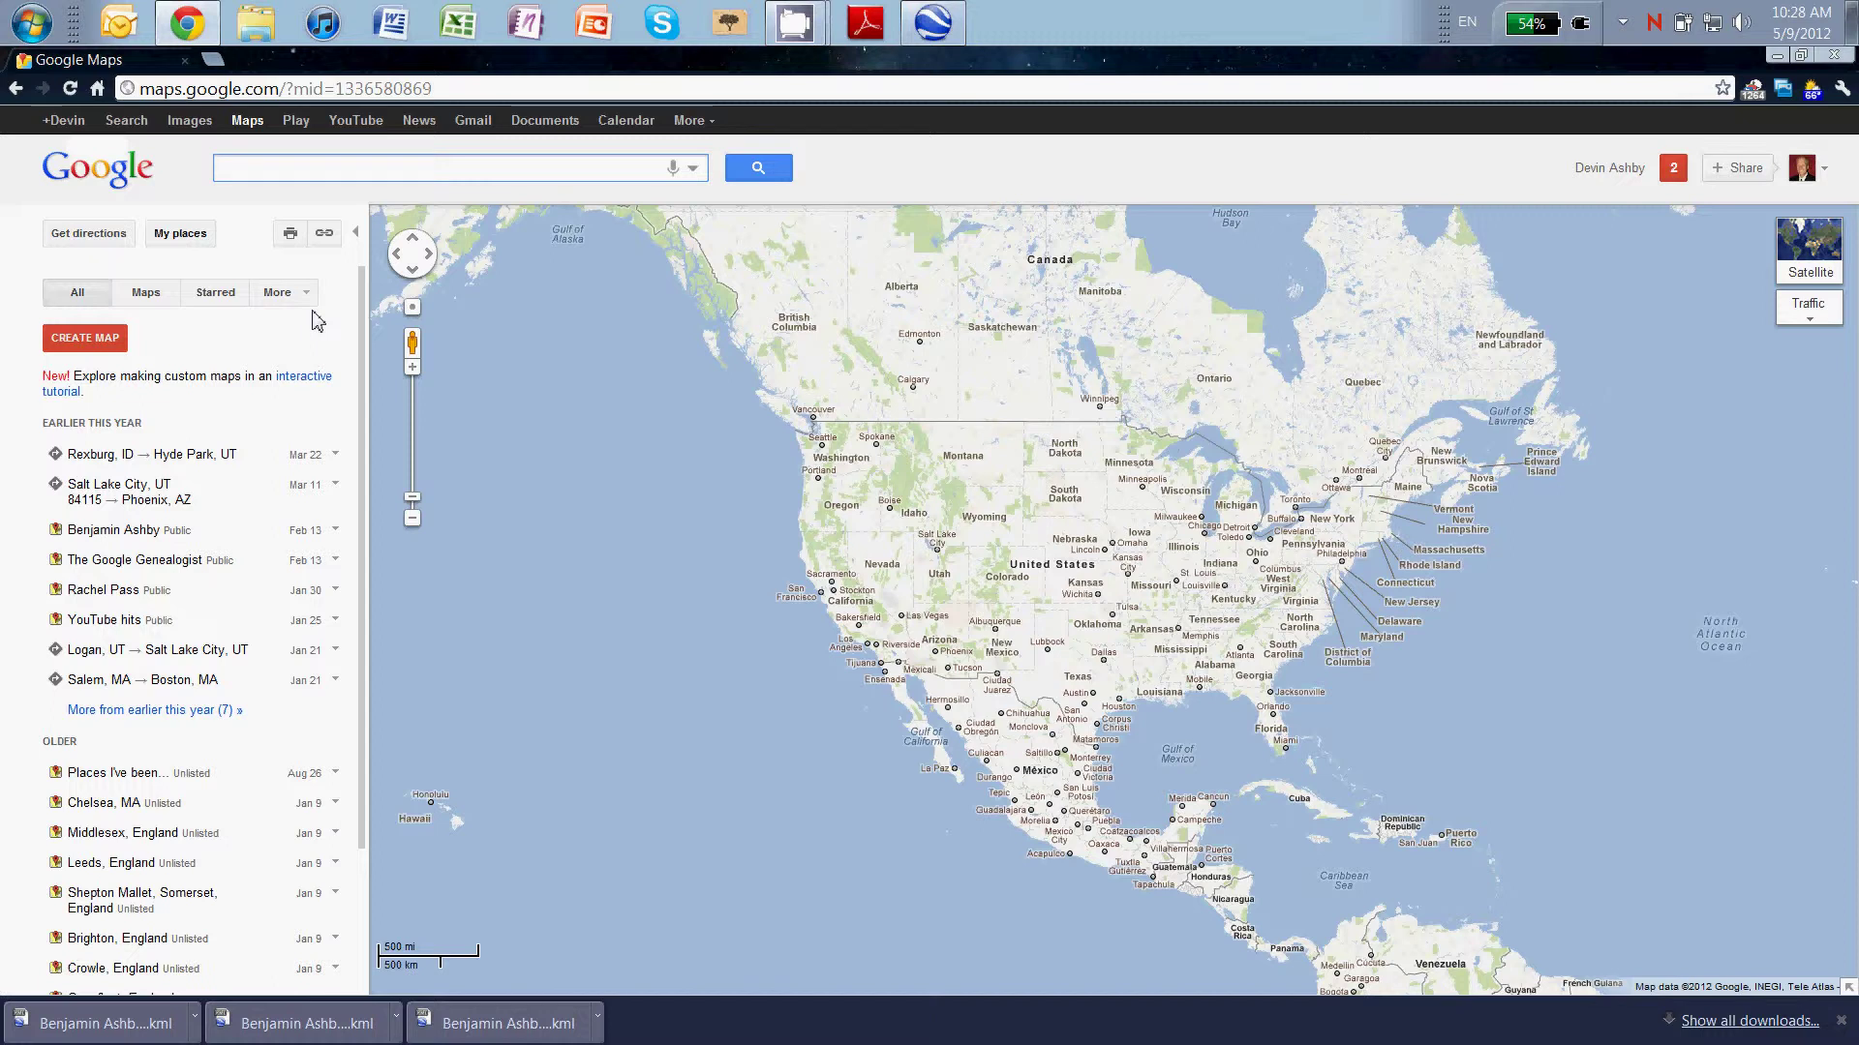
Create a new custom map and save it titled 'Pennsylvania Map'
click(110, 341)
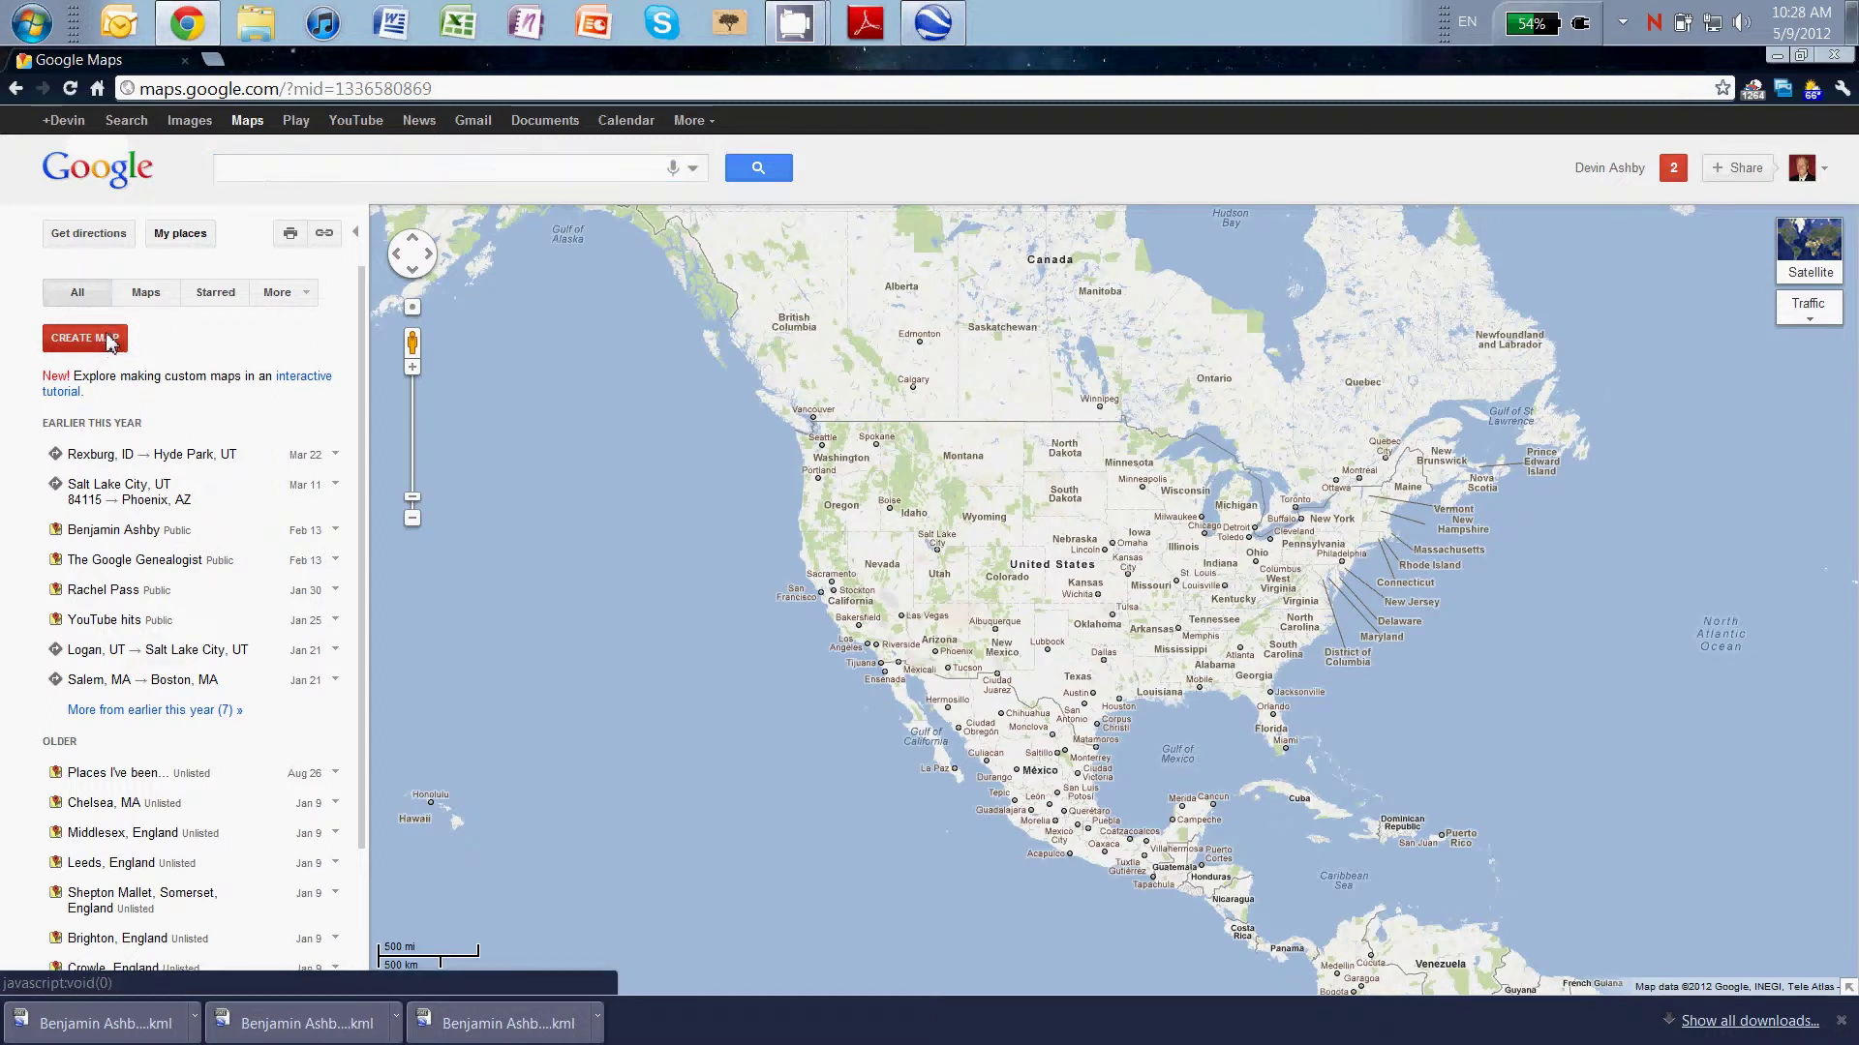
click(224, 376)
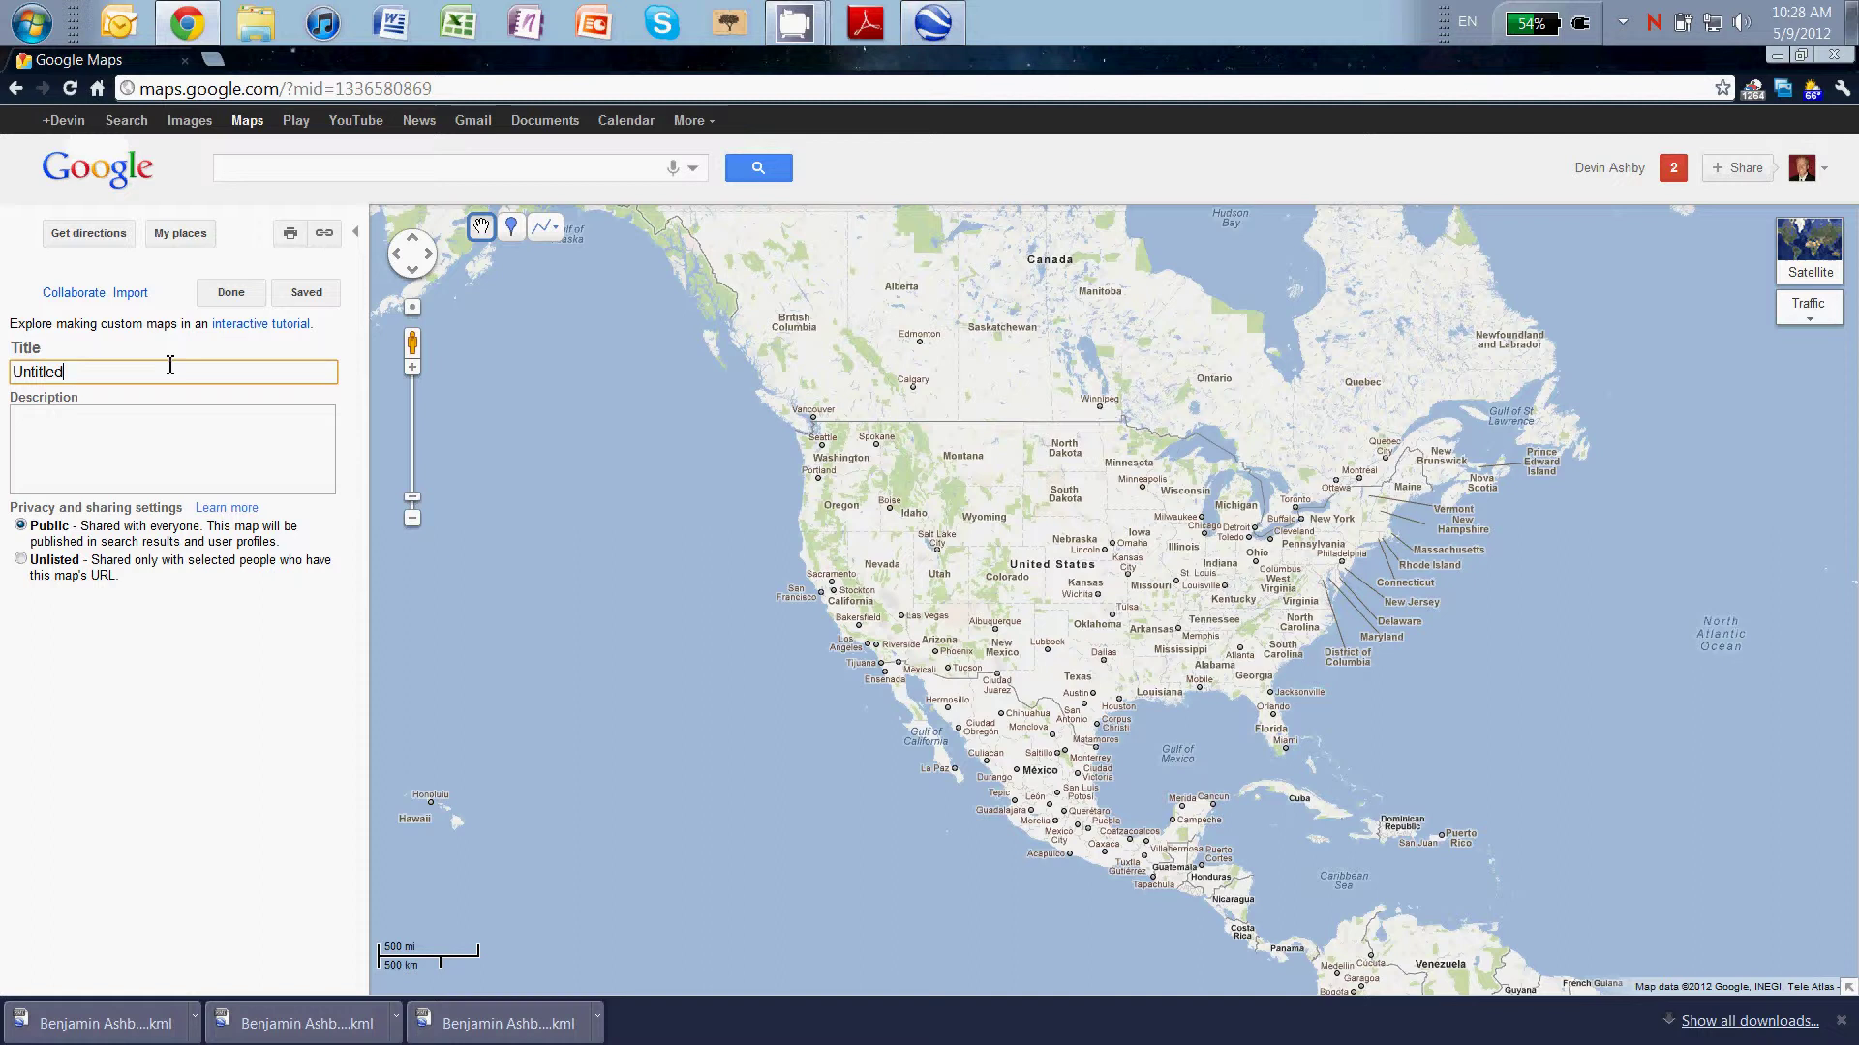
drag(170, 373, 17, 373)
text(Pennsylvania Map)
click(291, 299)
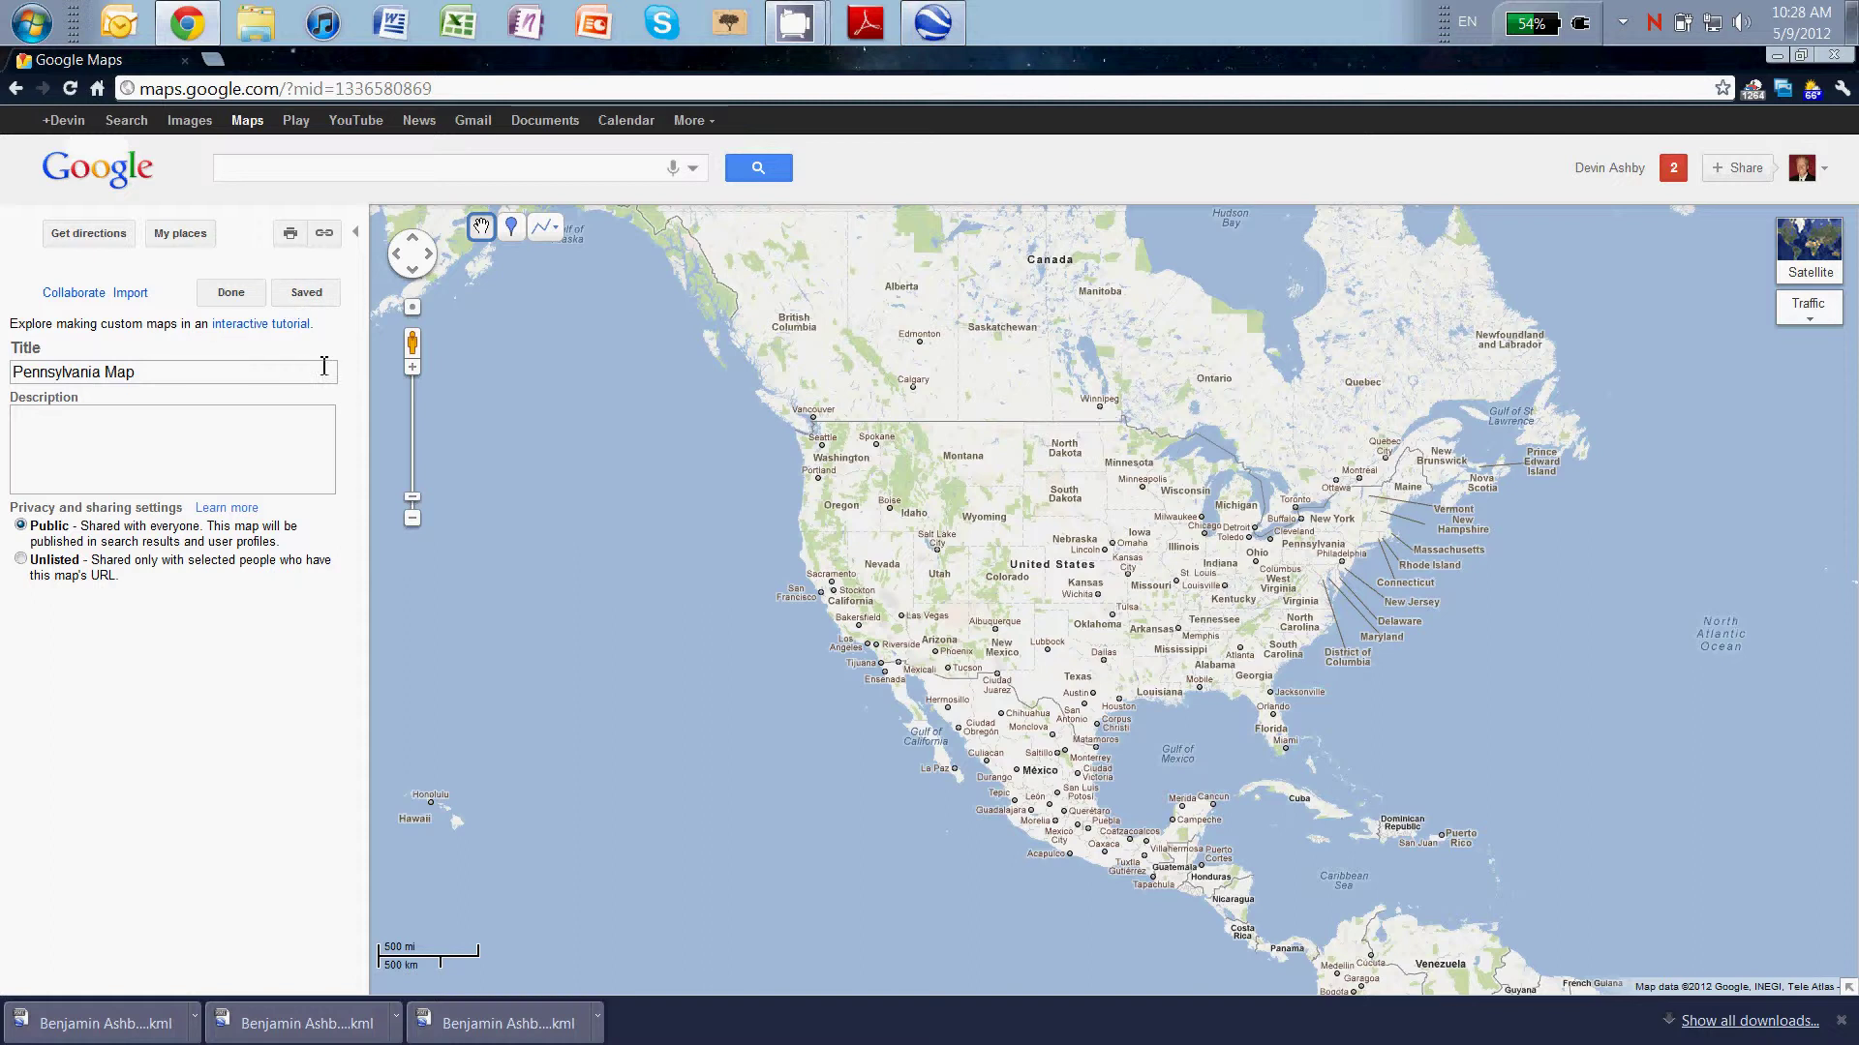
Search for Westmoreland, PA and frame Westmoreland County on the map
click(282, 176)
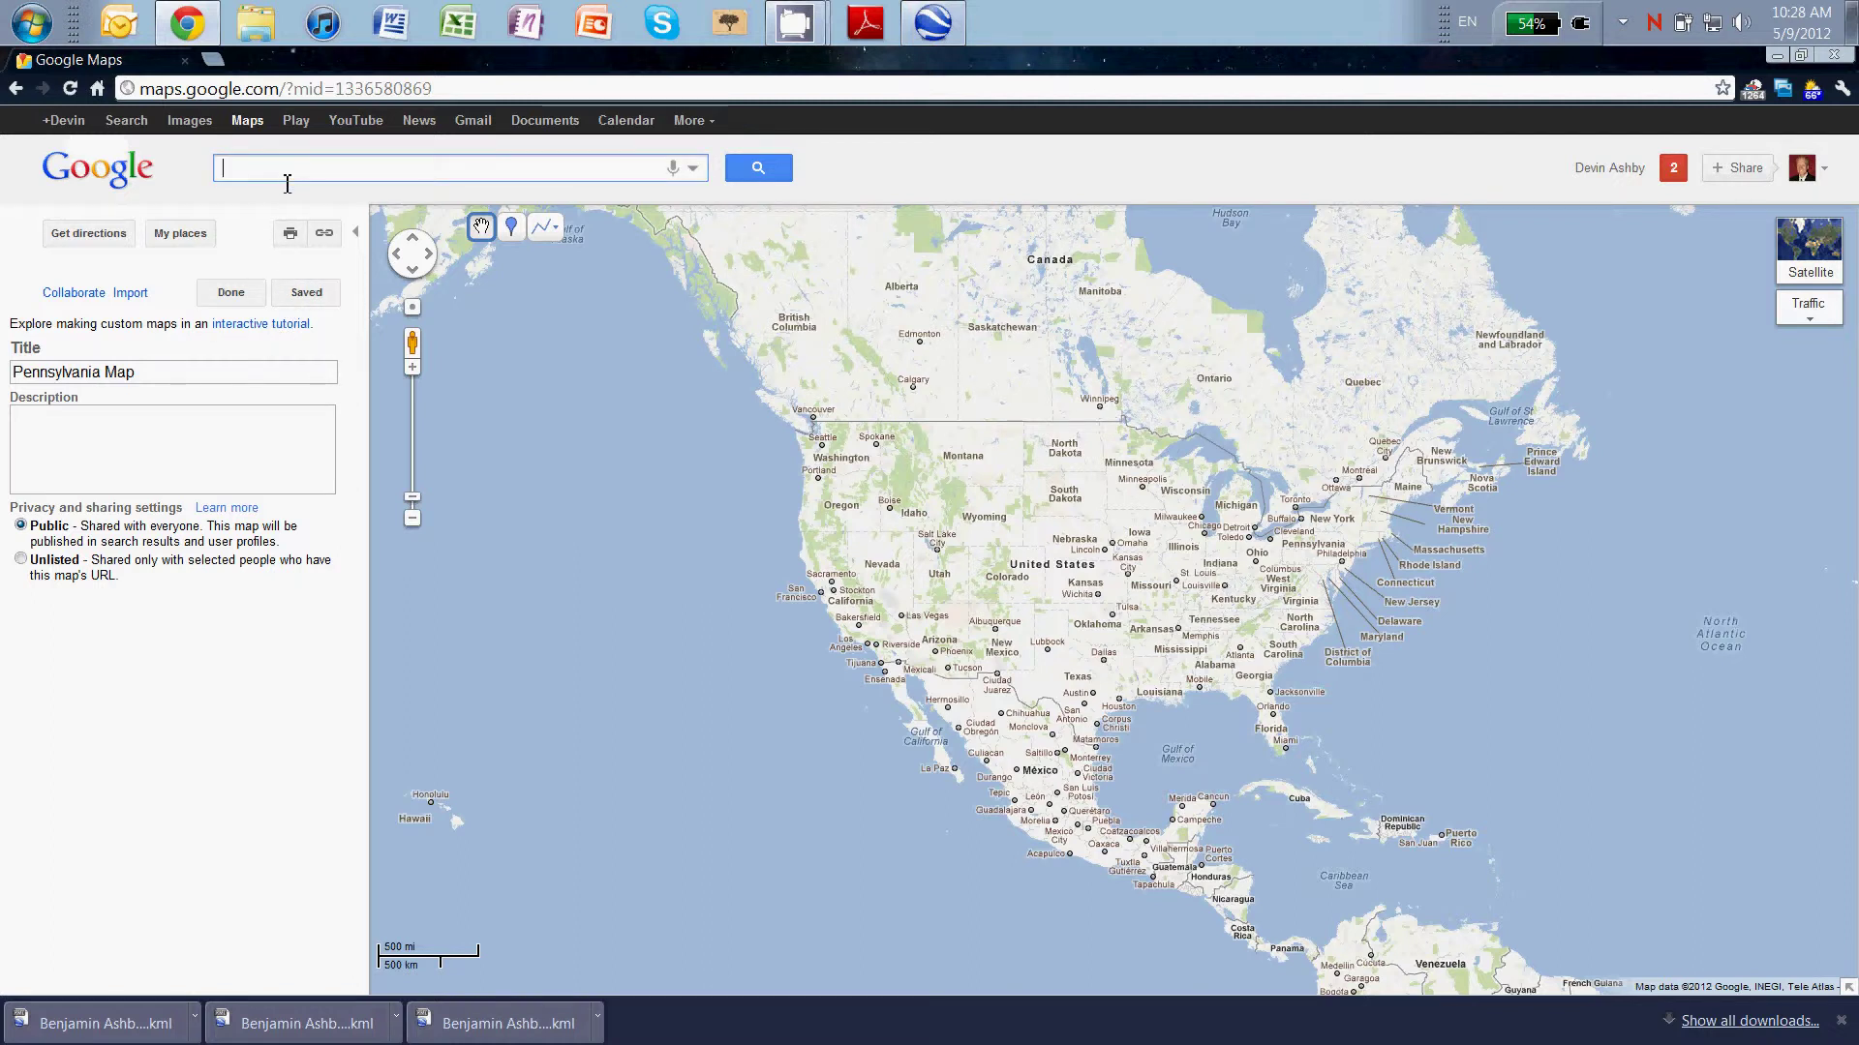
text(Westmoreland)
click(287, 193)
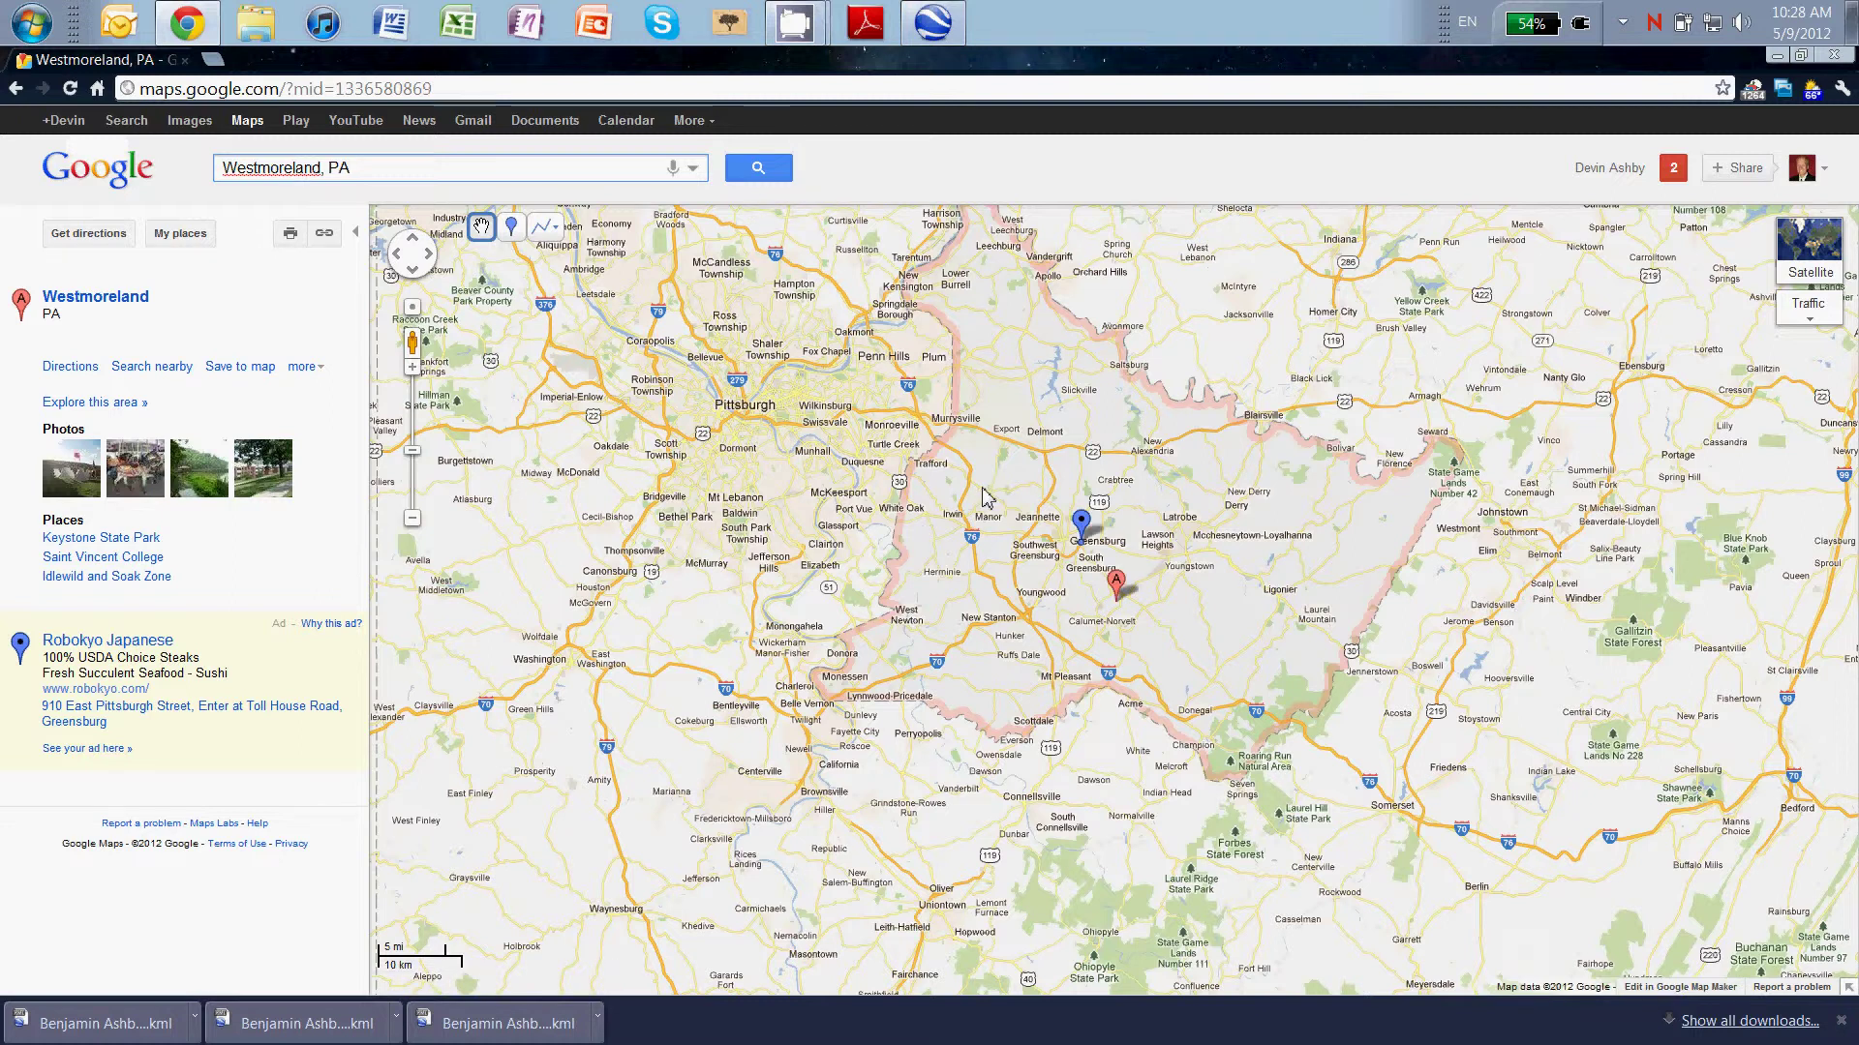
drag(996, 365, 1028, 481)
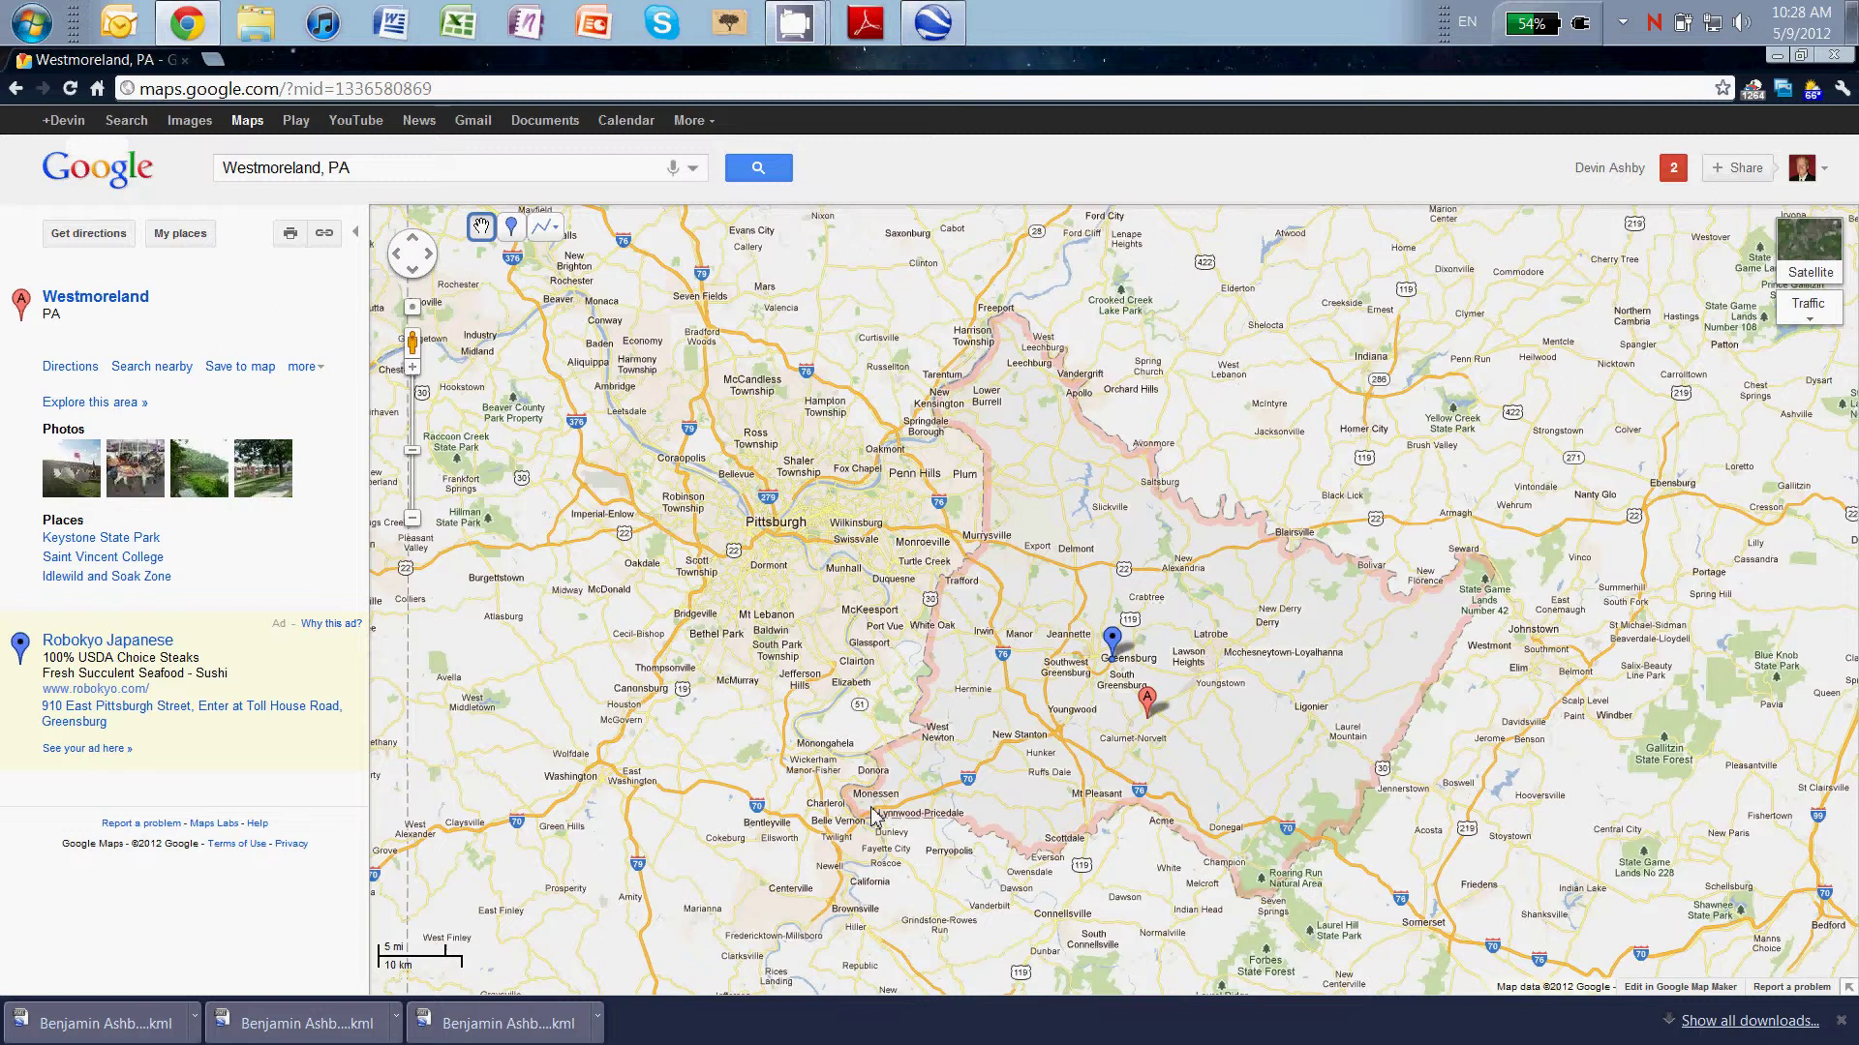
Get driving directions from Allegheny River to Westmoreland, PA via I-76 E (47.7 mi)
click(114, 240)
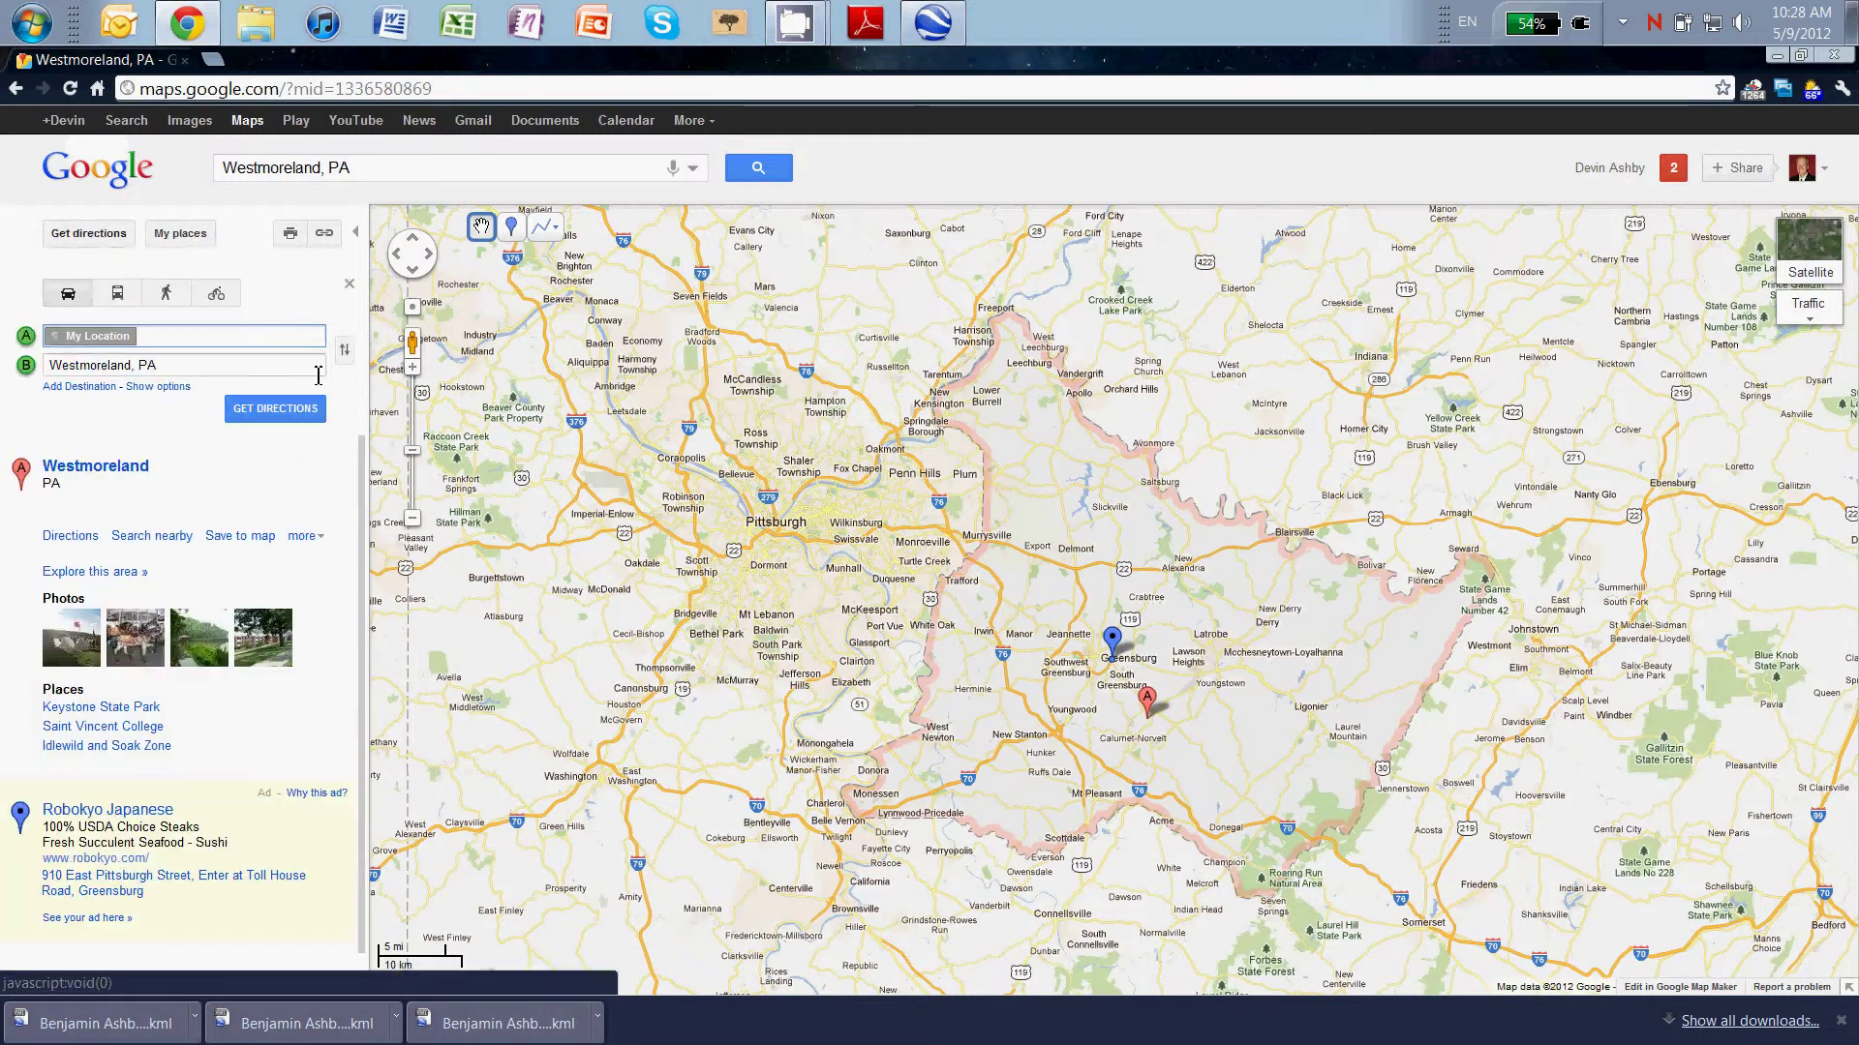
text(alle)
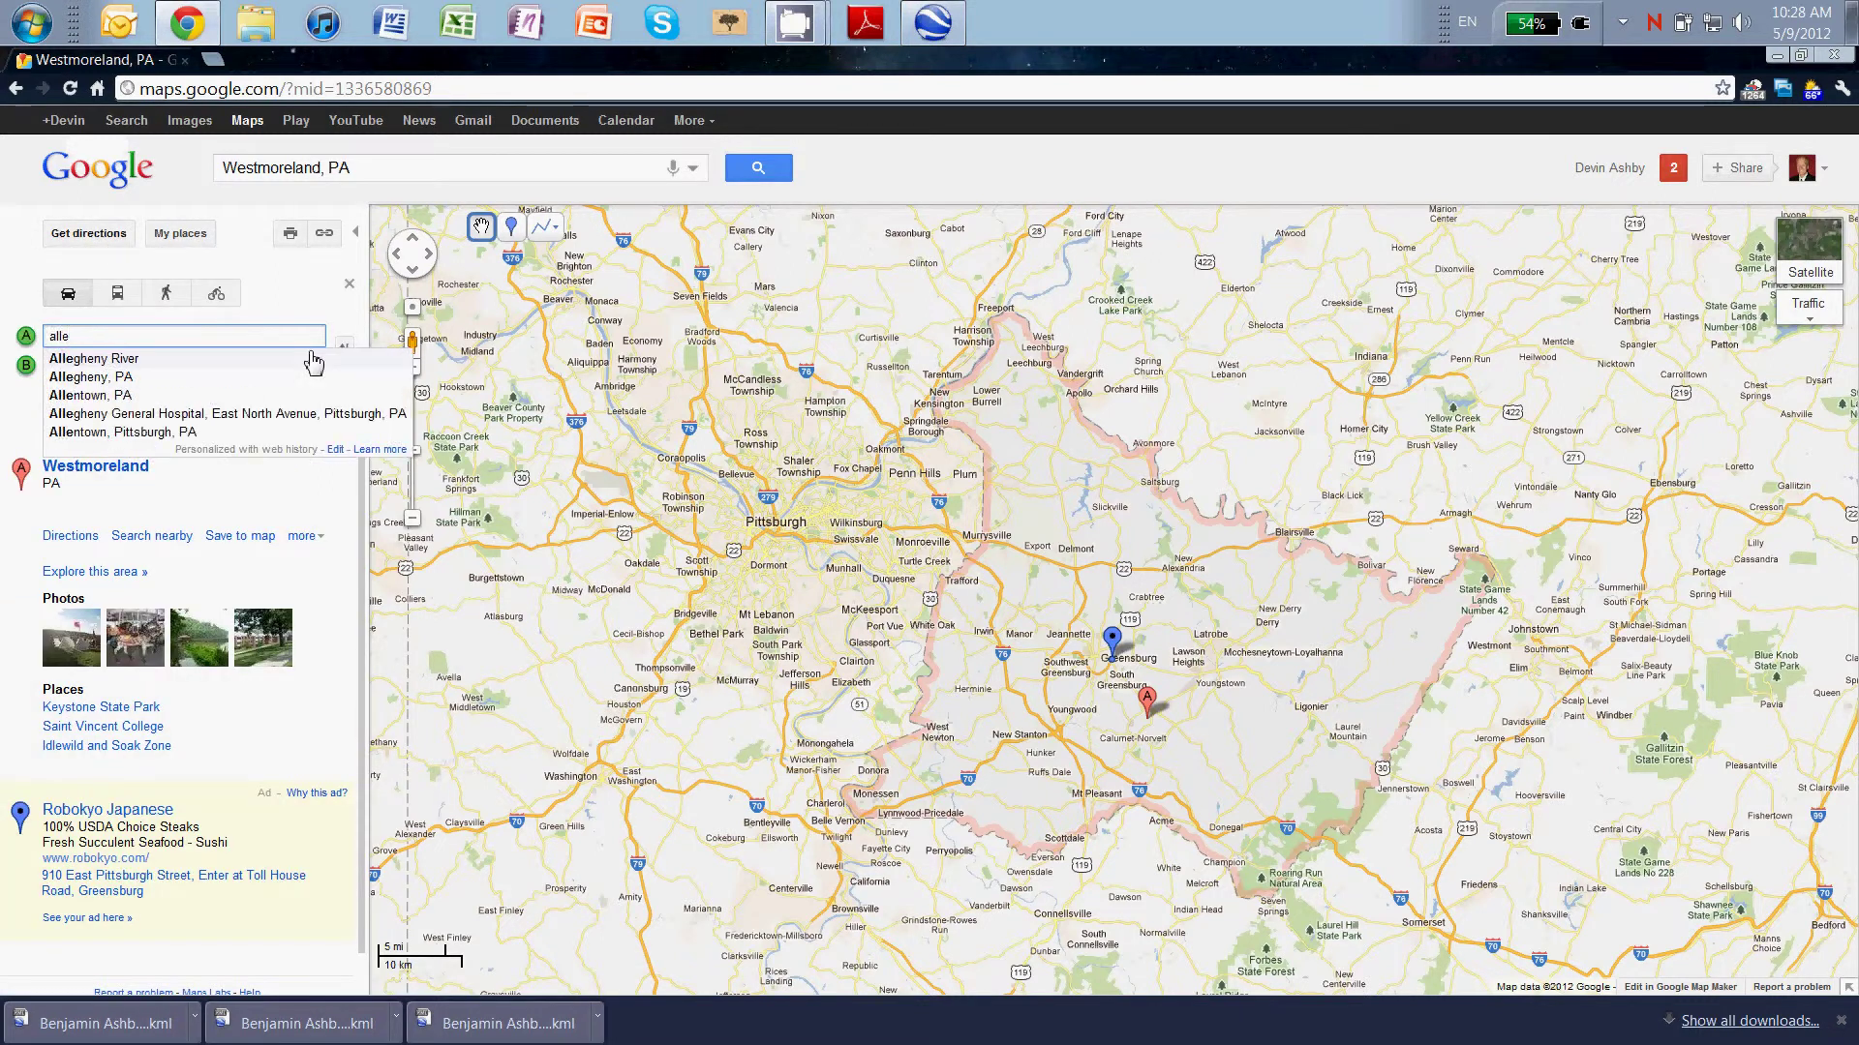
key(Return)
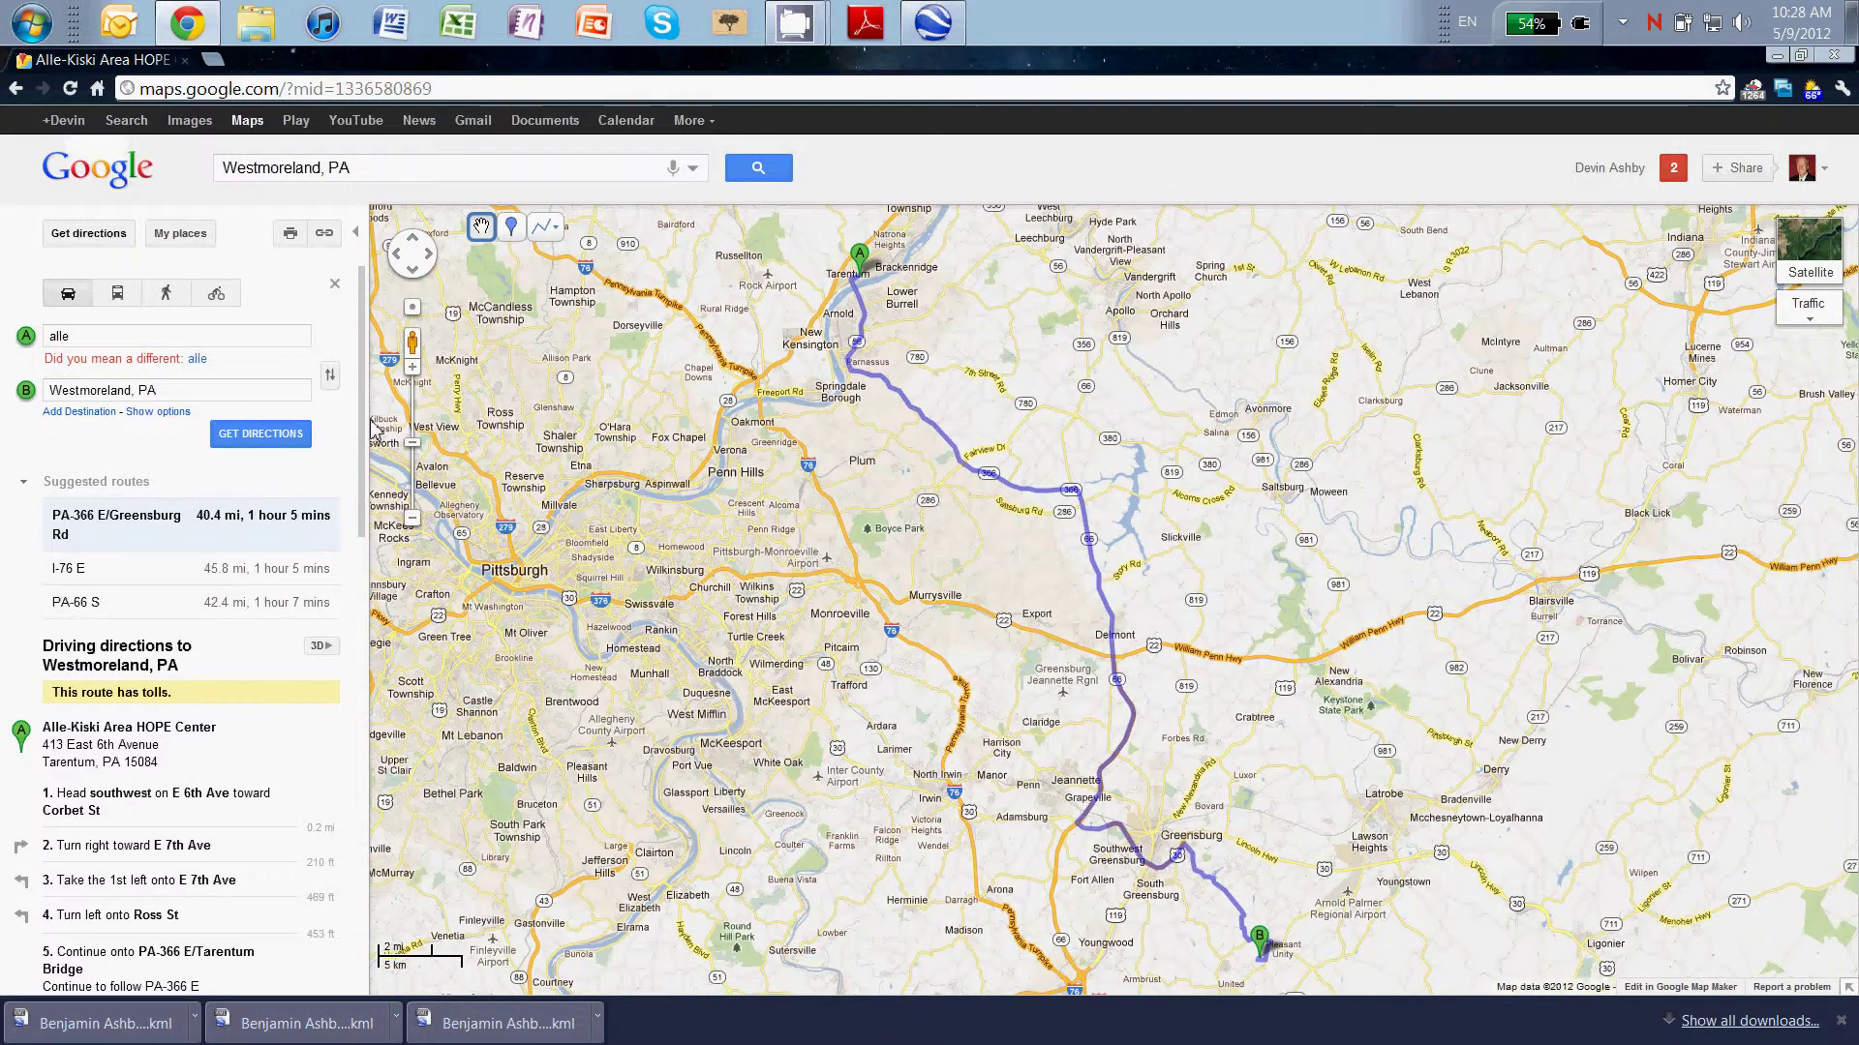
click(101, 338)
text(g)
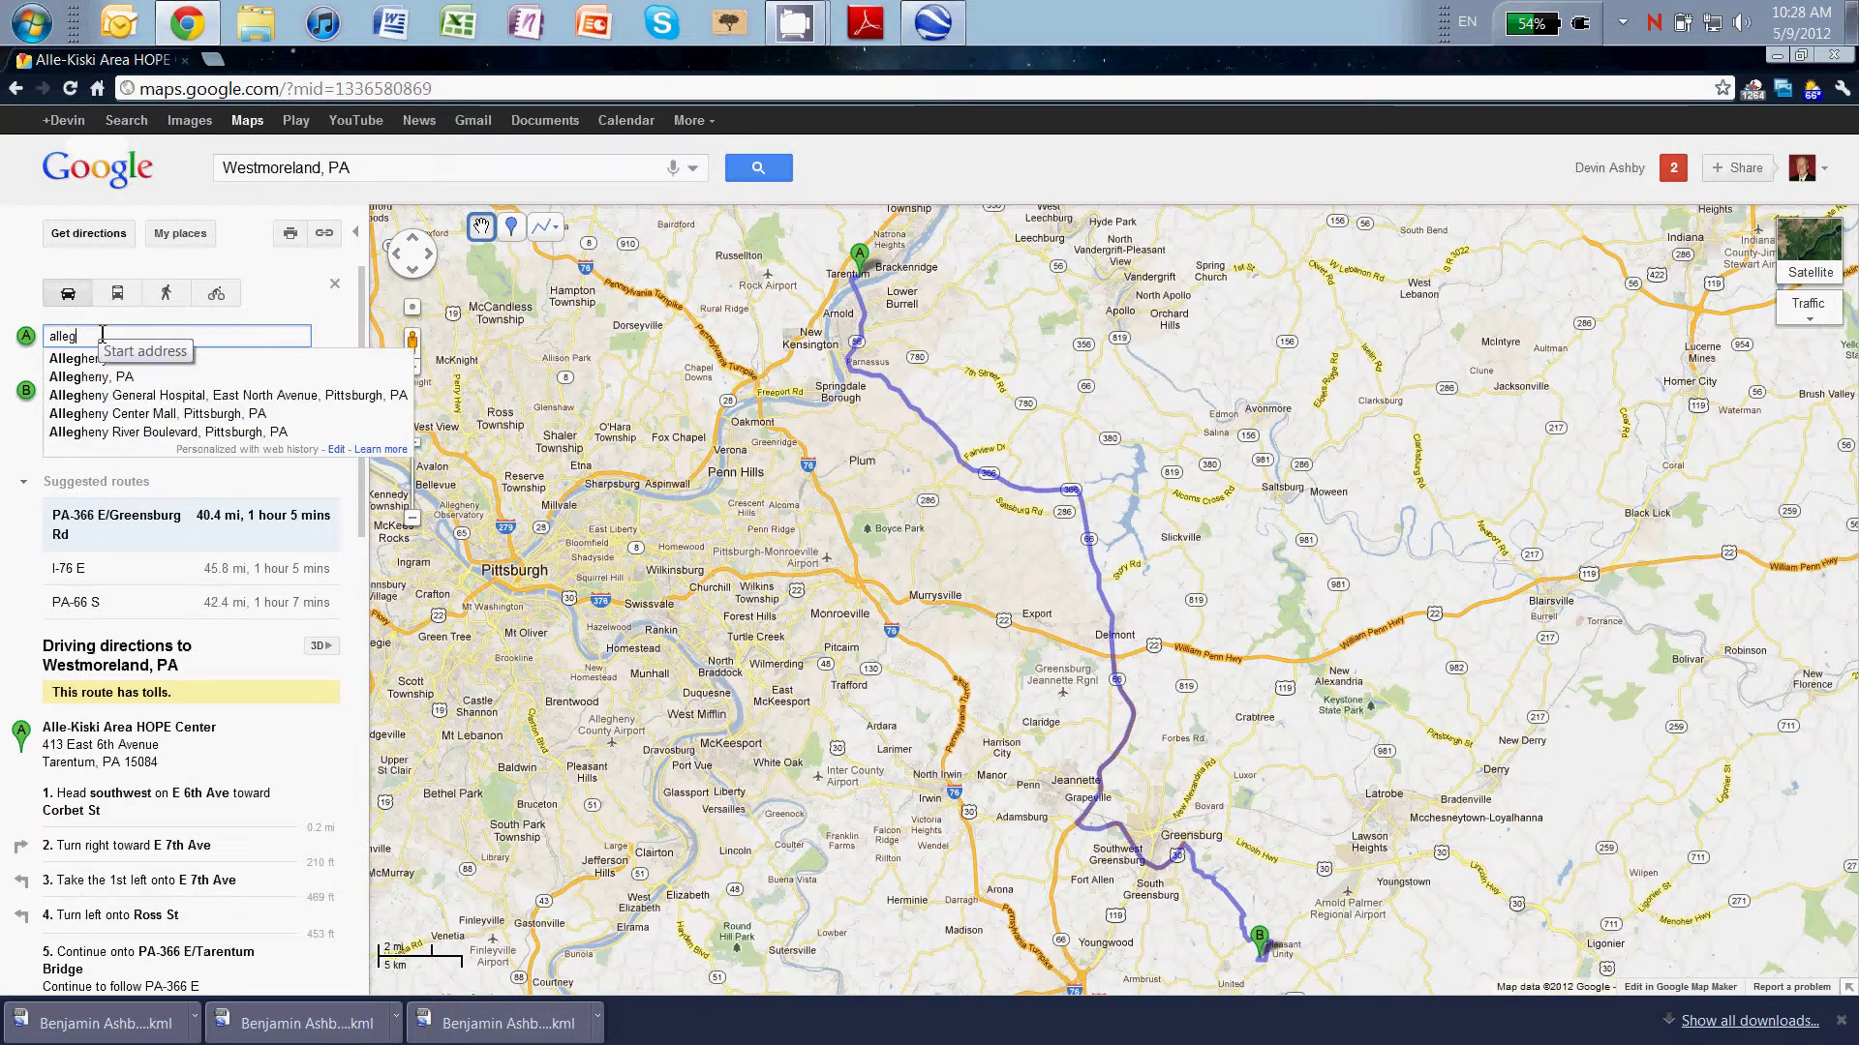
click(122, 359)
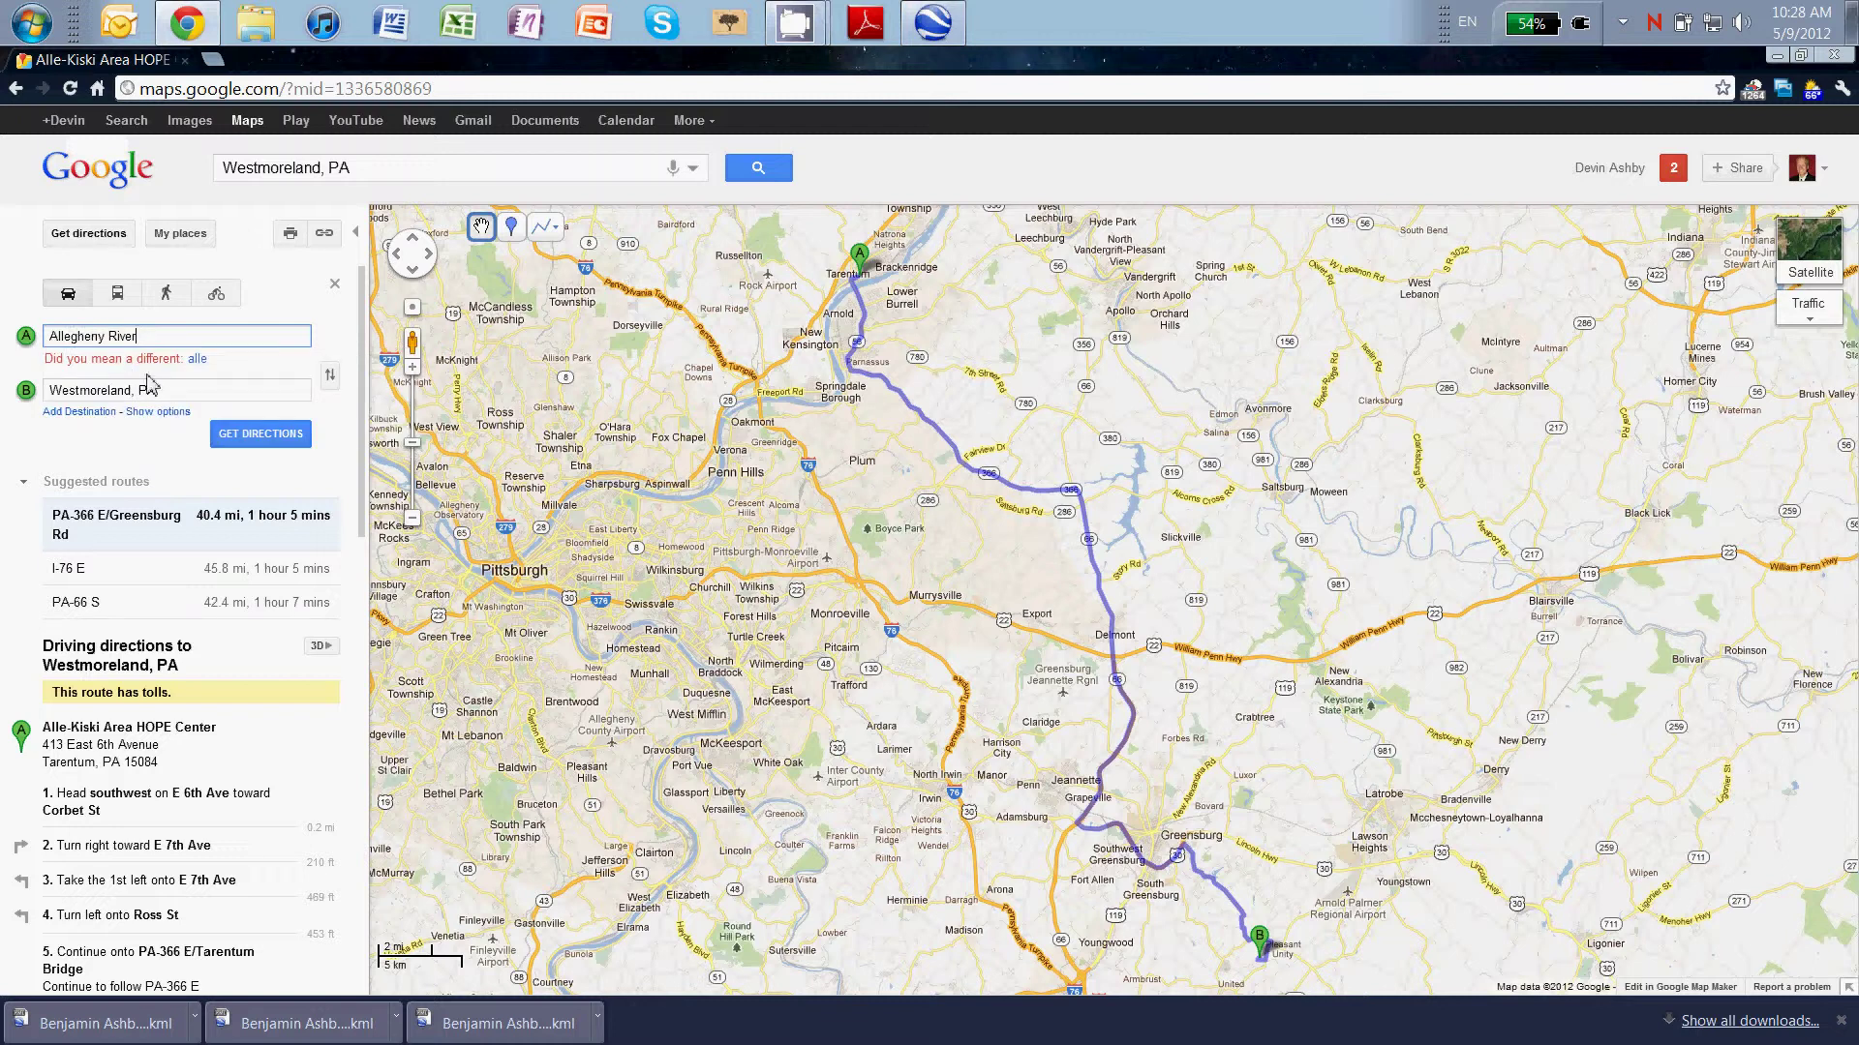
click(259, 434)
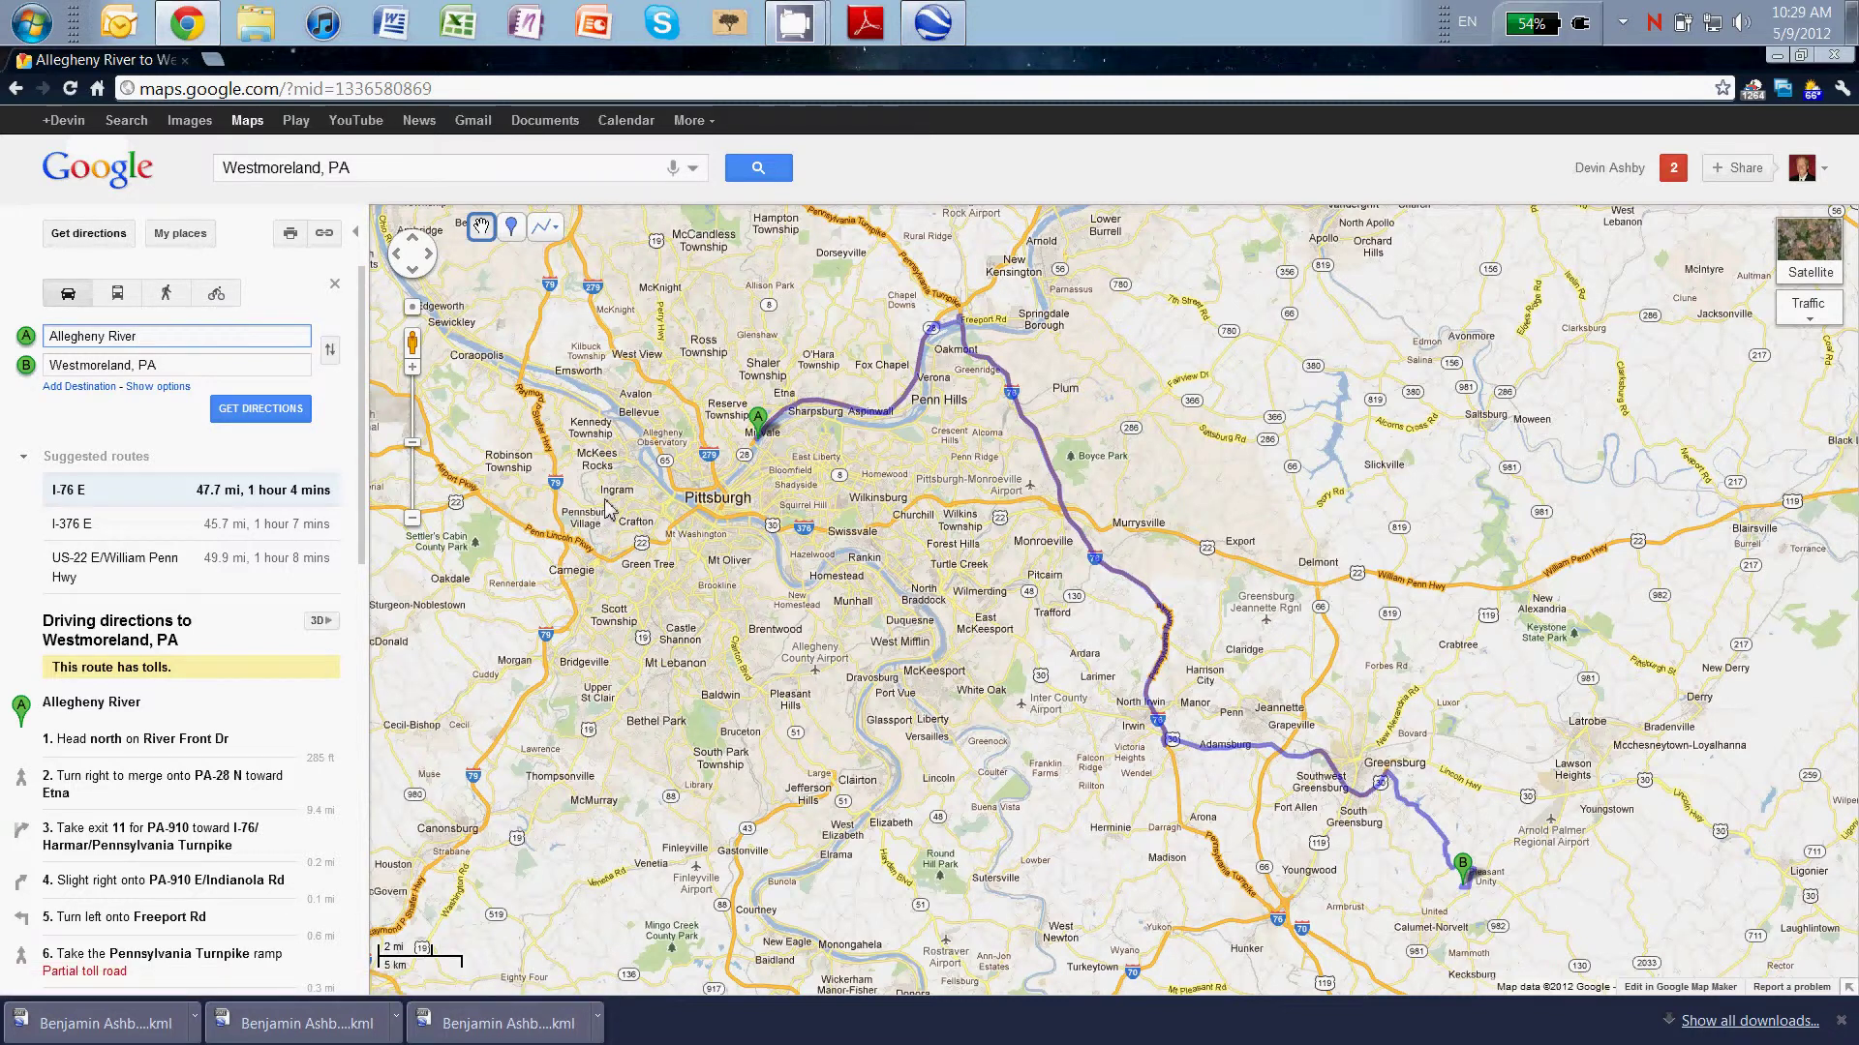
mouse_move(612, 518)
mouse_down()
mouse_move(625, 543)
mouse_move(648, 526)
mouse_up()
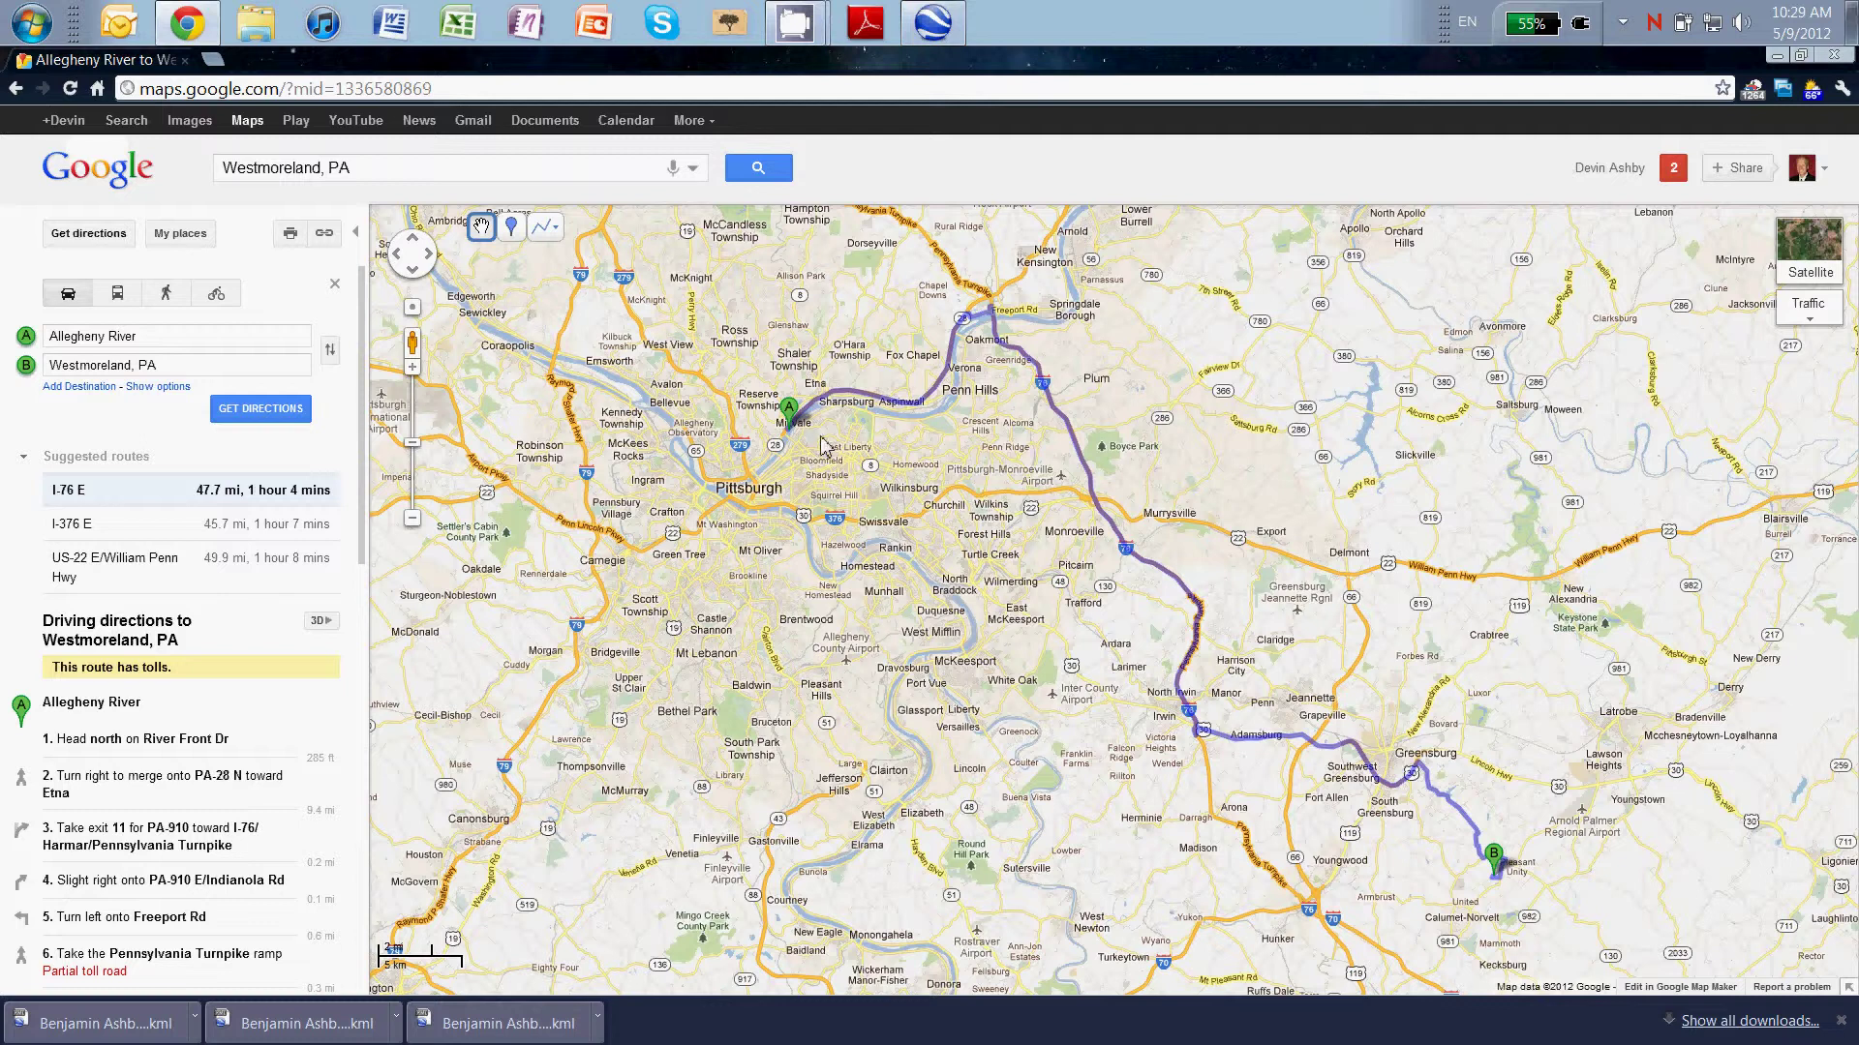
click(546, 230)
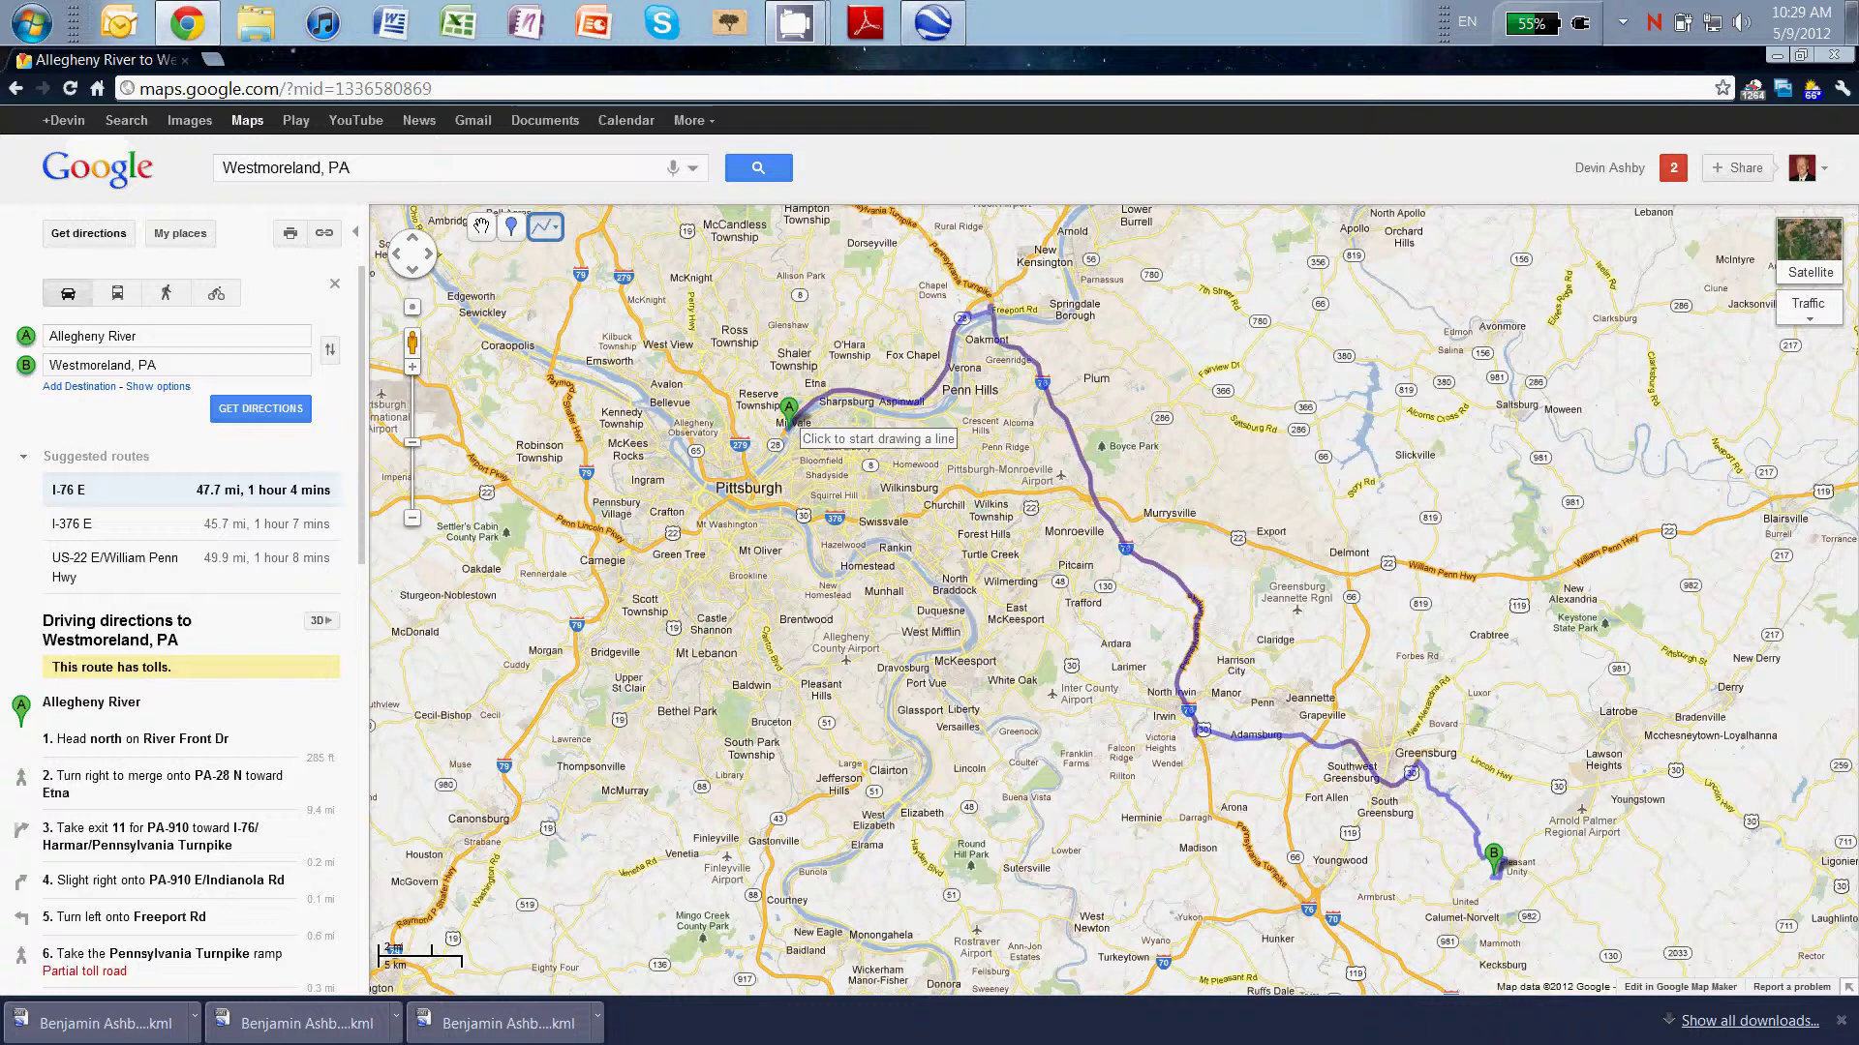
Draw a straight 31.47 mi line from marker A to marker B titled 'Distance to river'
click(782, 438)
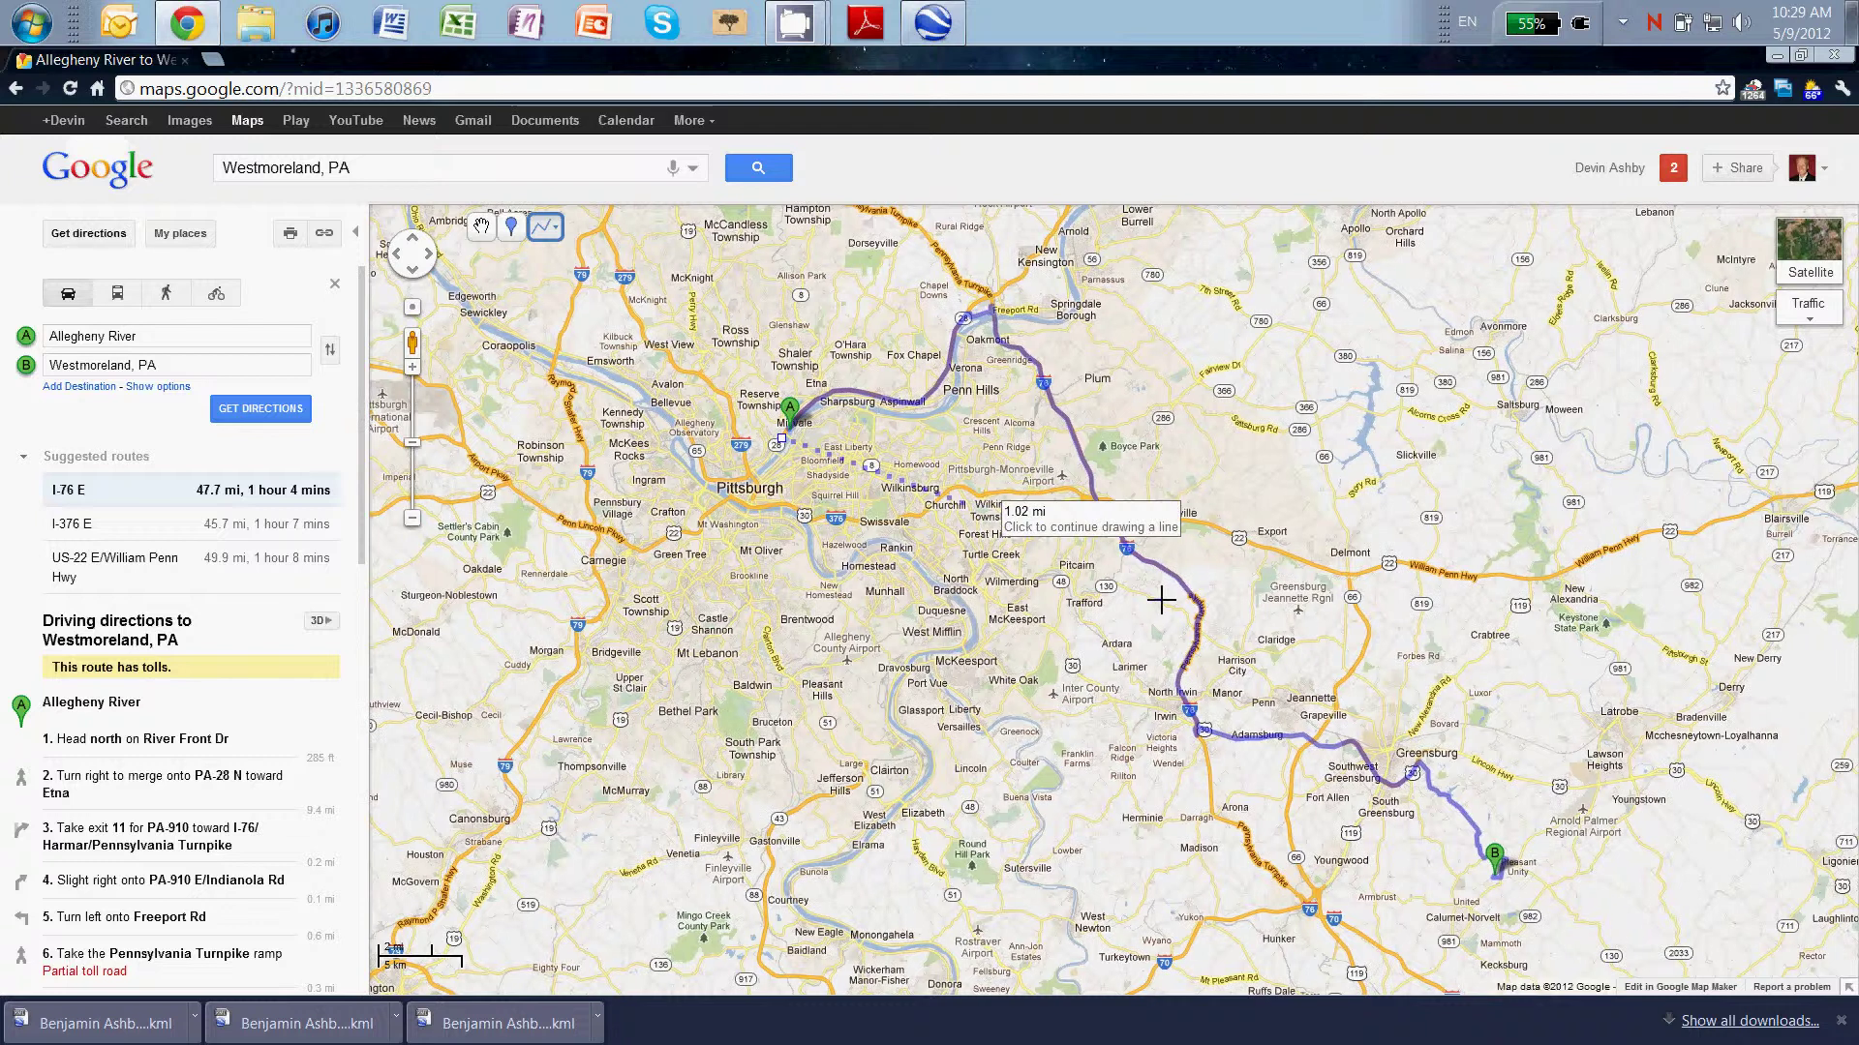
double_click(1493, 895)
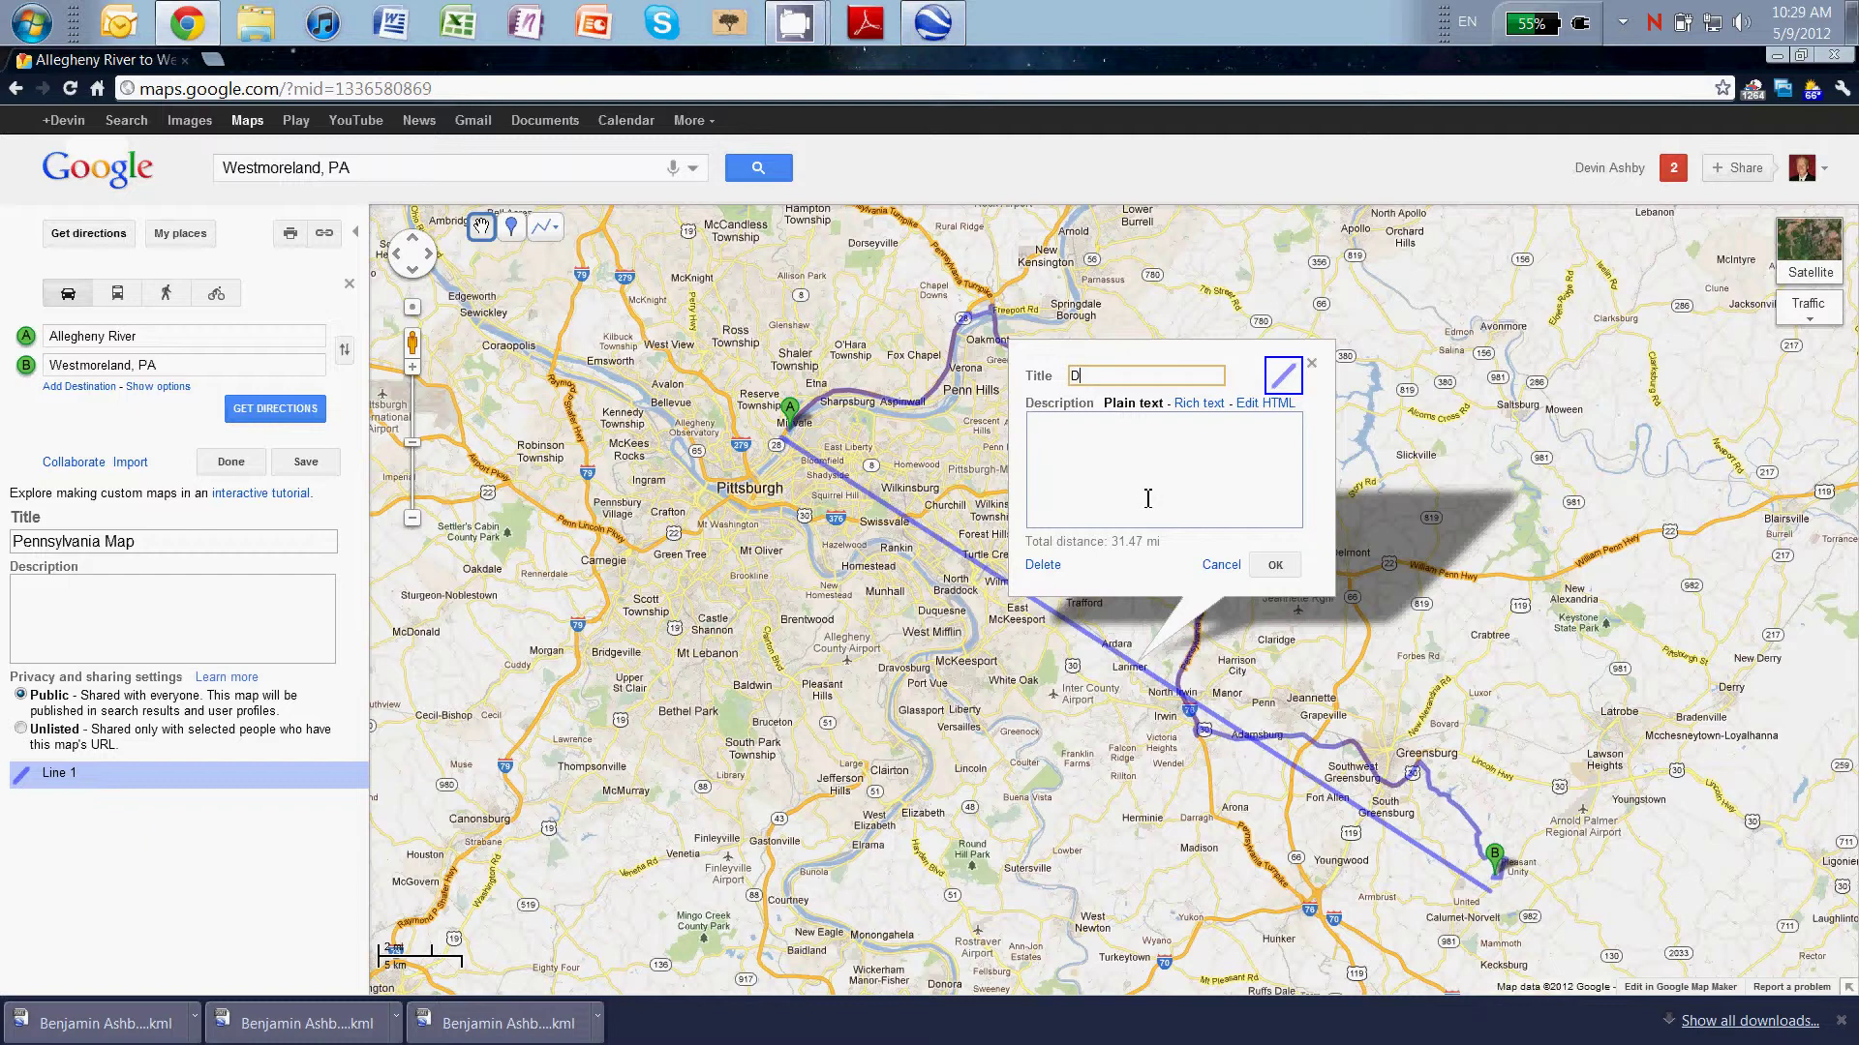
click(1274, 565)
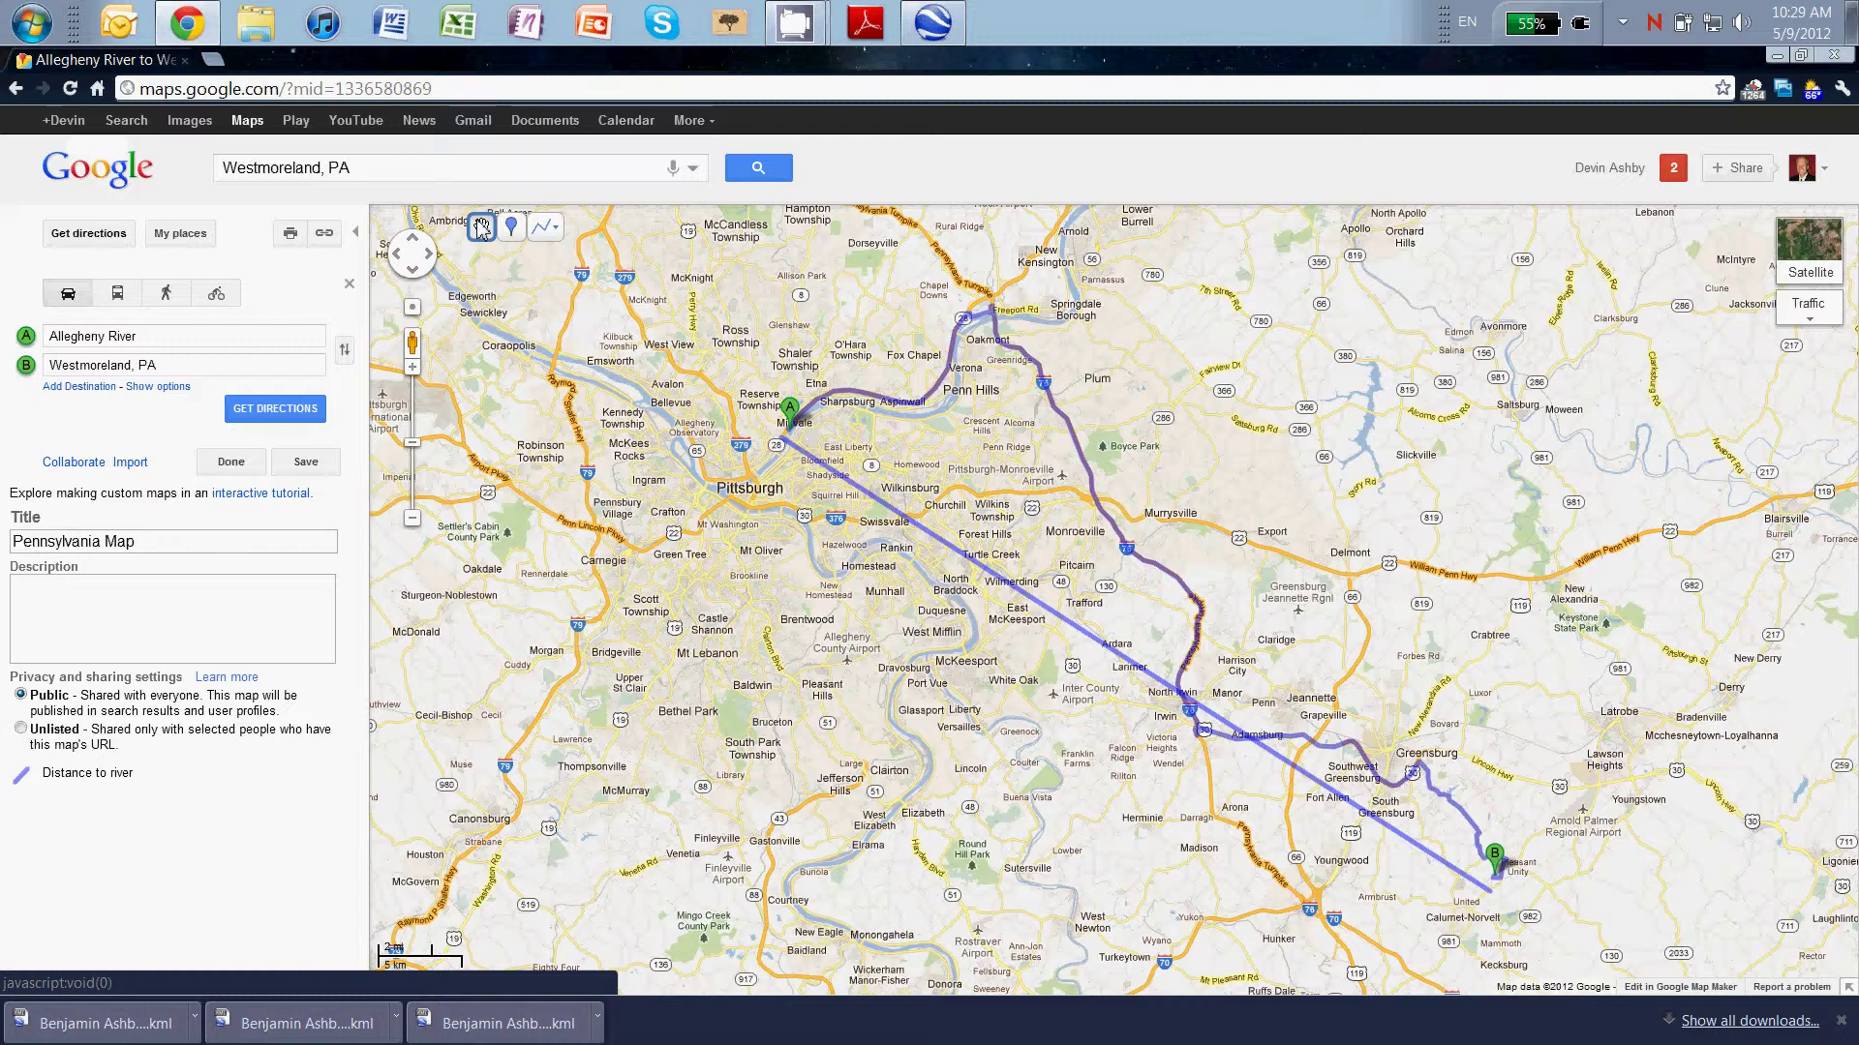
Drop a placemark titled 'half way point' near Larimer on the Distance to river line
click(511, 226)
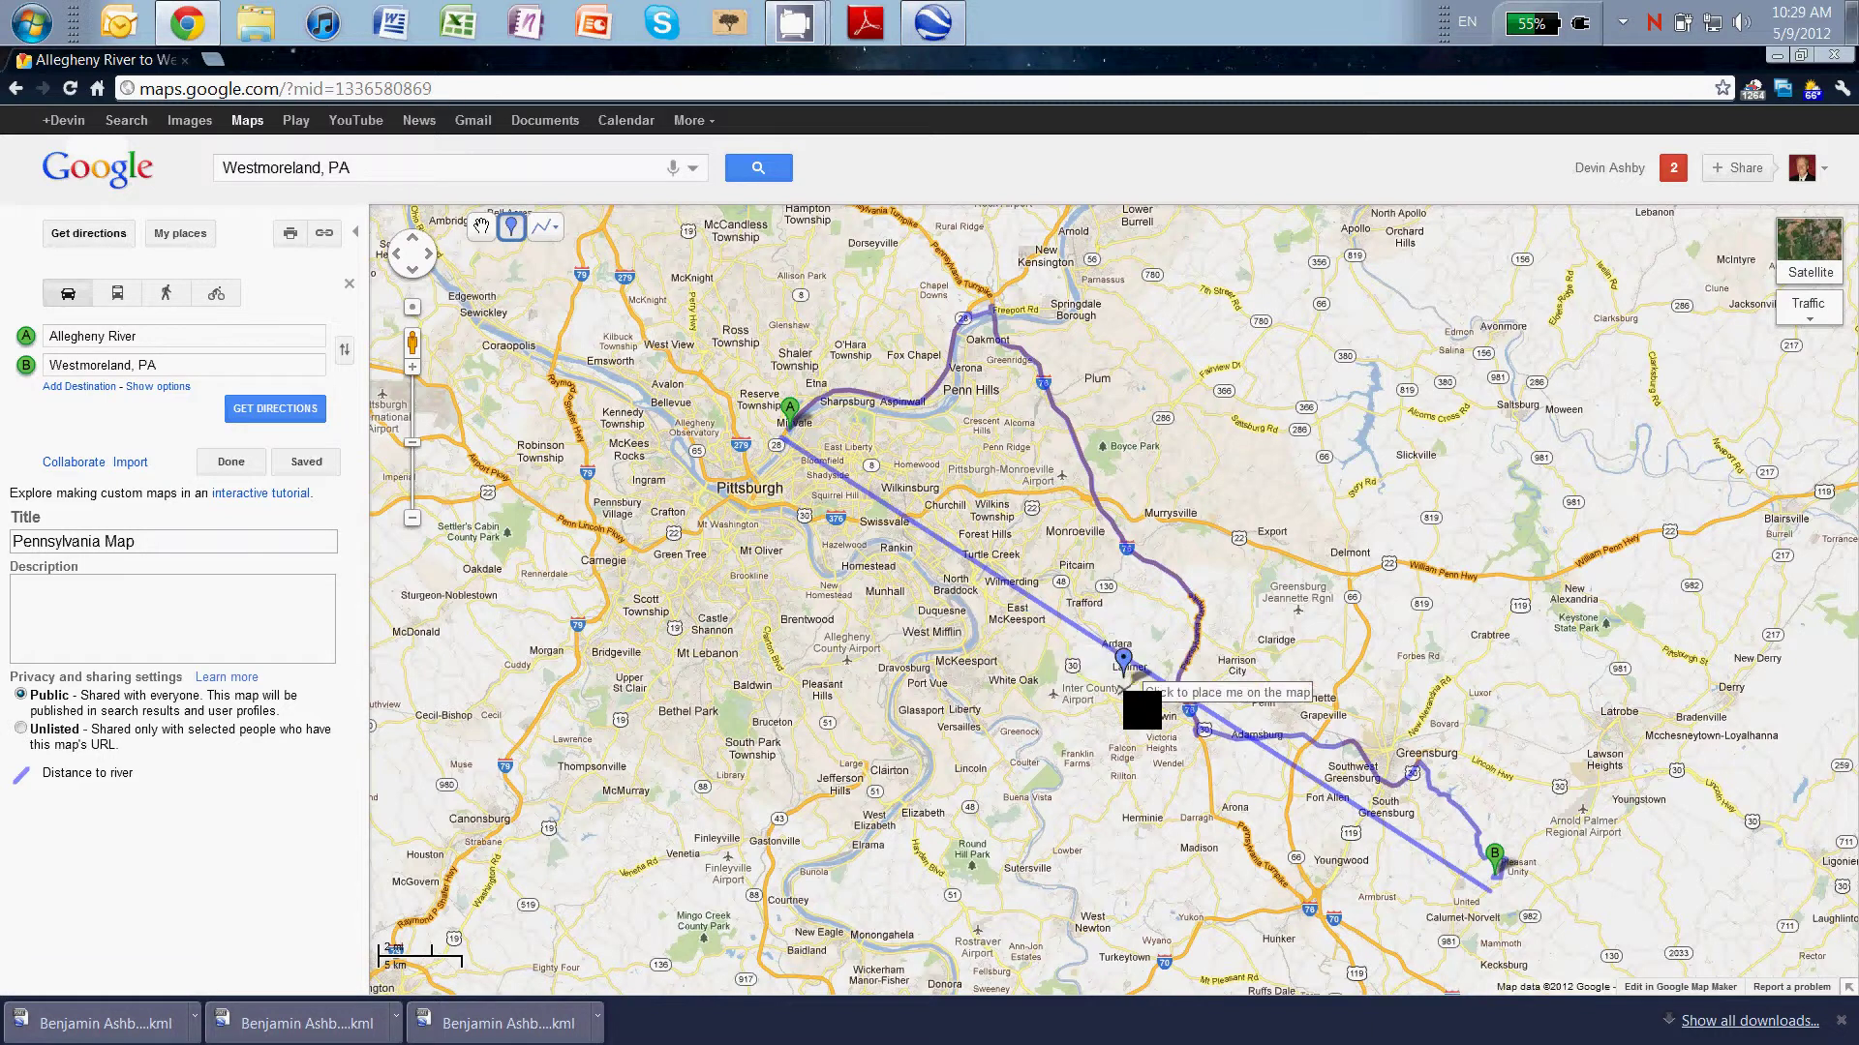
click(1146, 672)
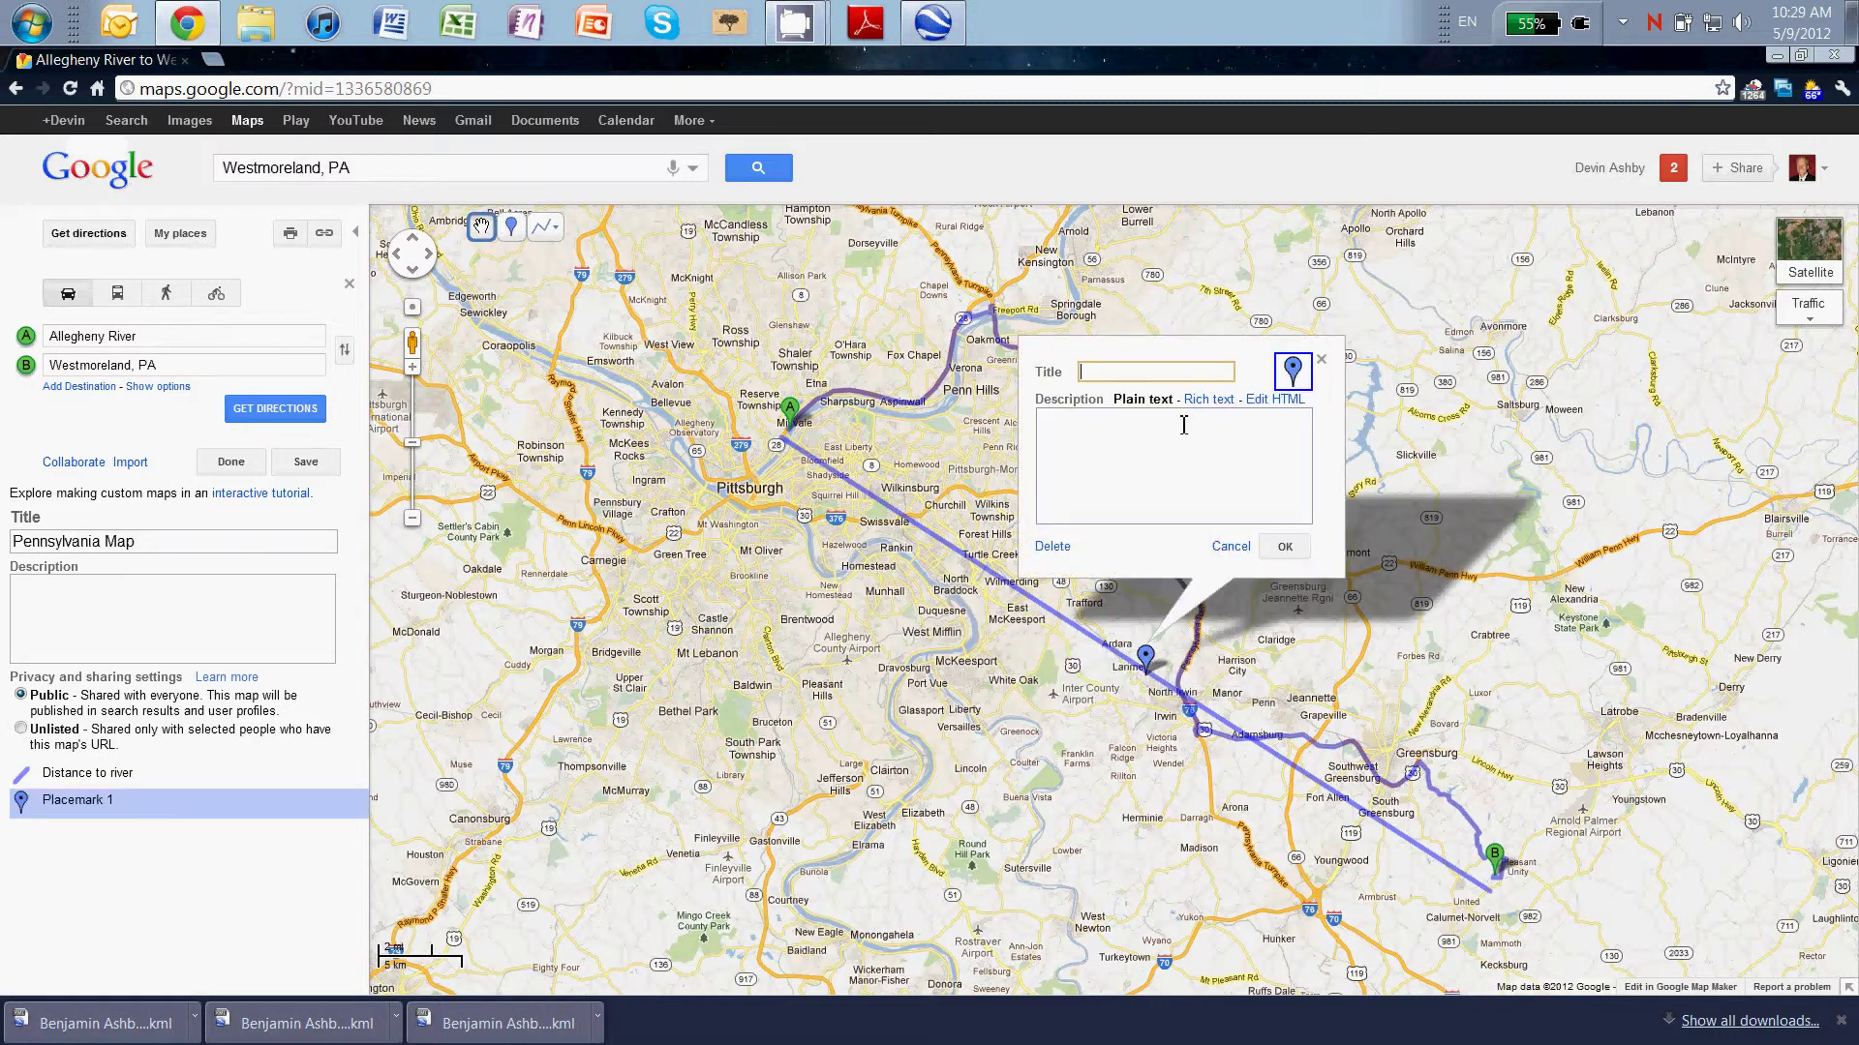
text(half way point)
click(1284, 546)
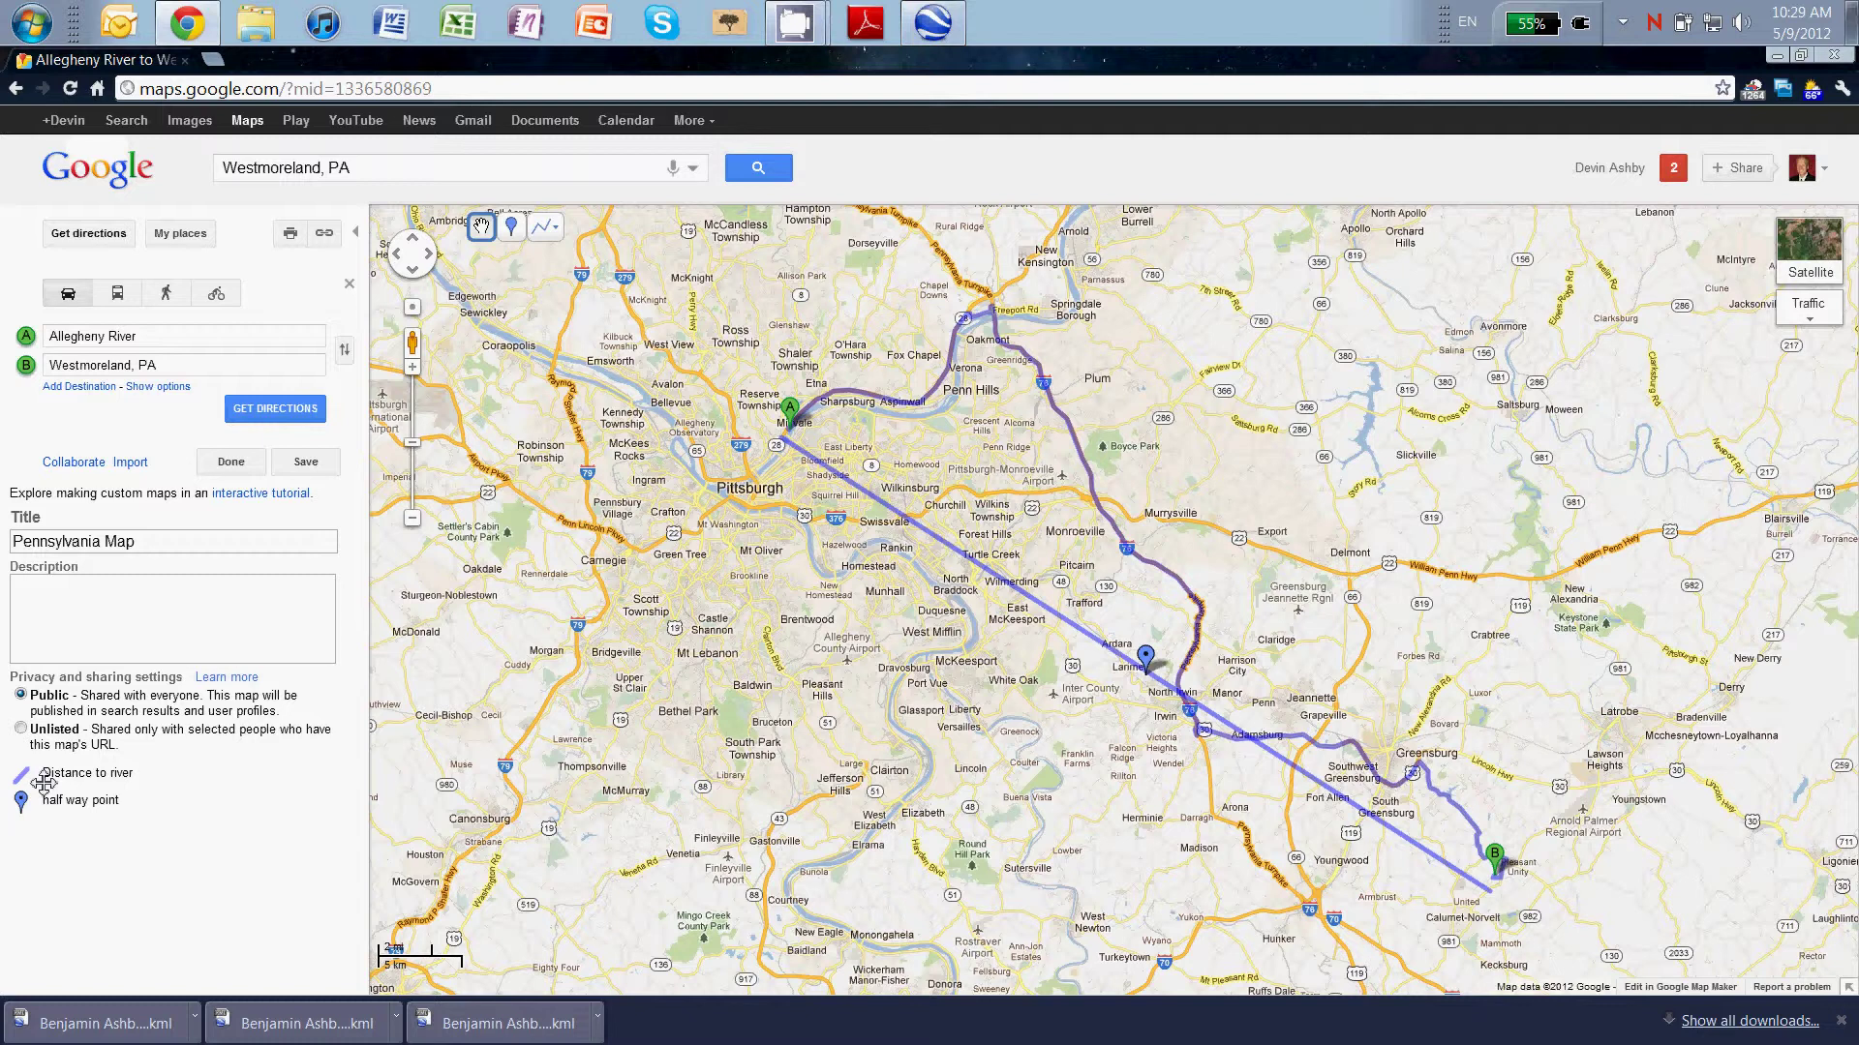
Enter Street View on Washington Crossing Bridge, turn toward the tower and skyline, and move forward
drag(412, 342, 783, 400)
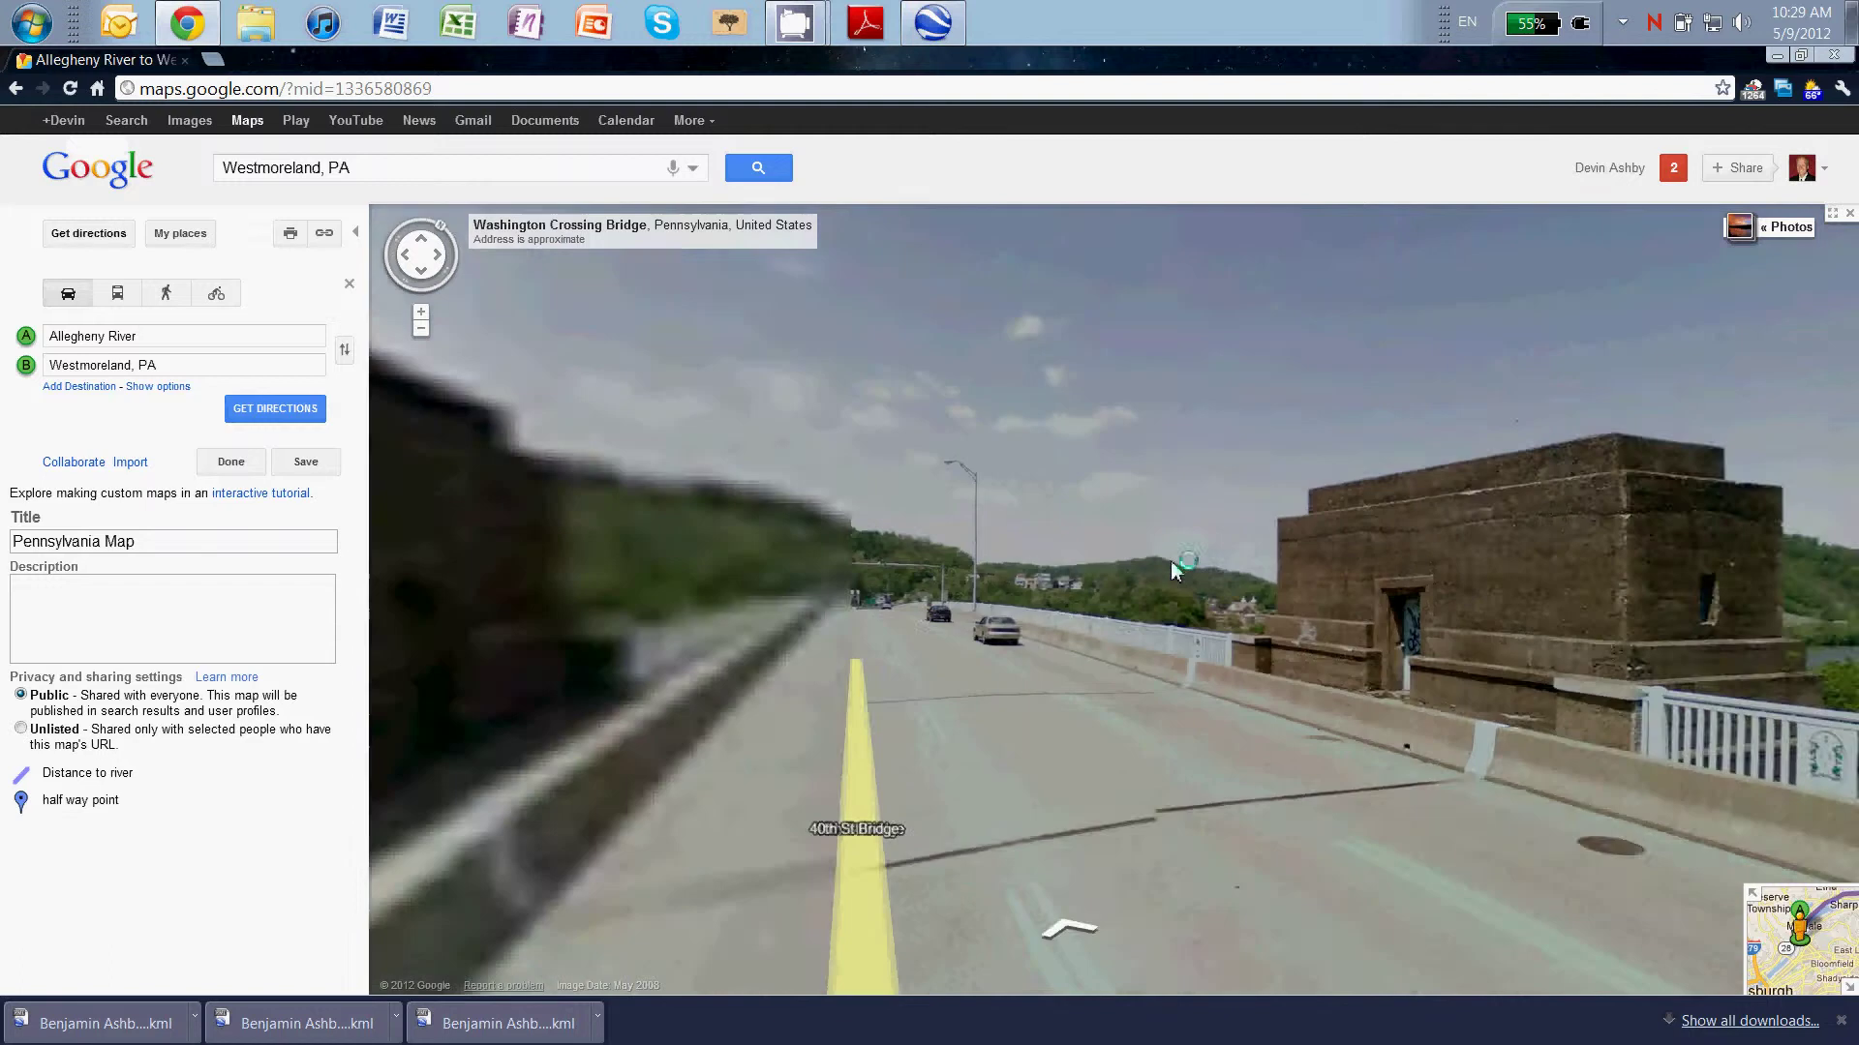
drag(1170, 561, 1452, 612)
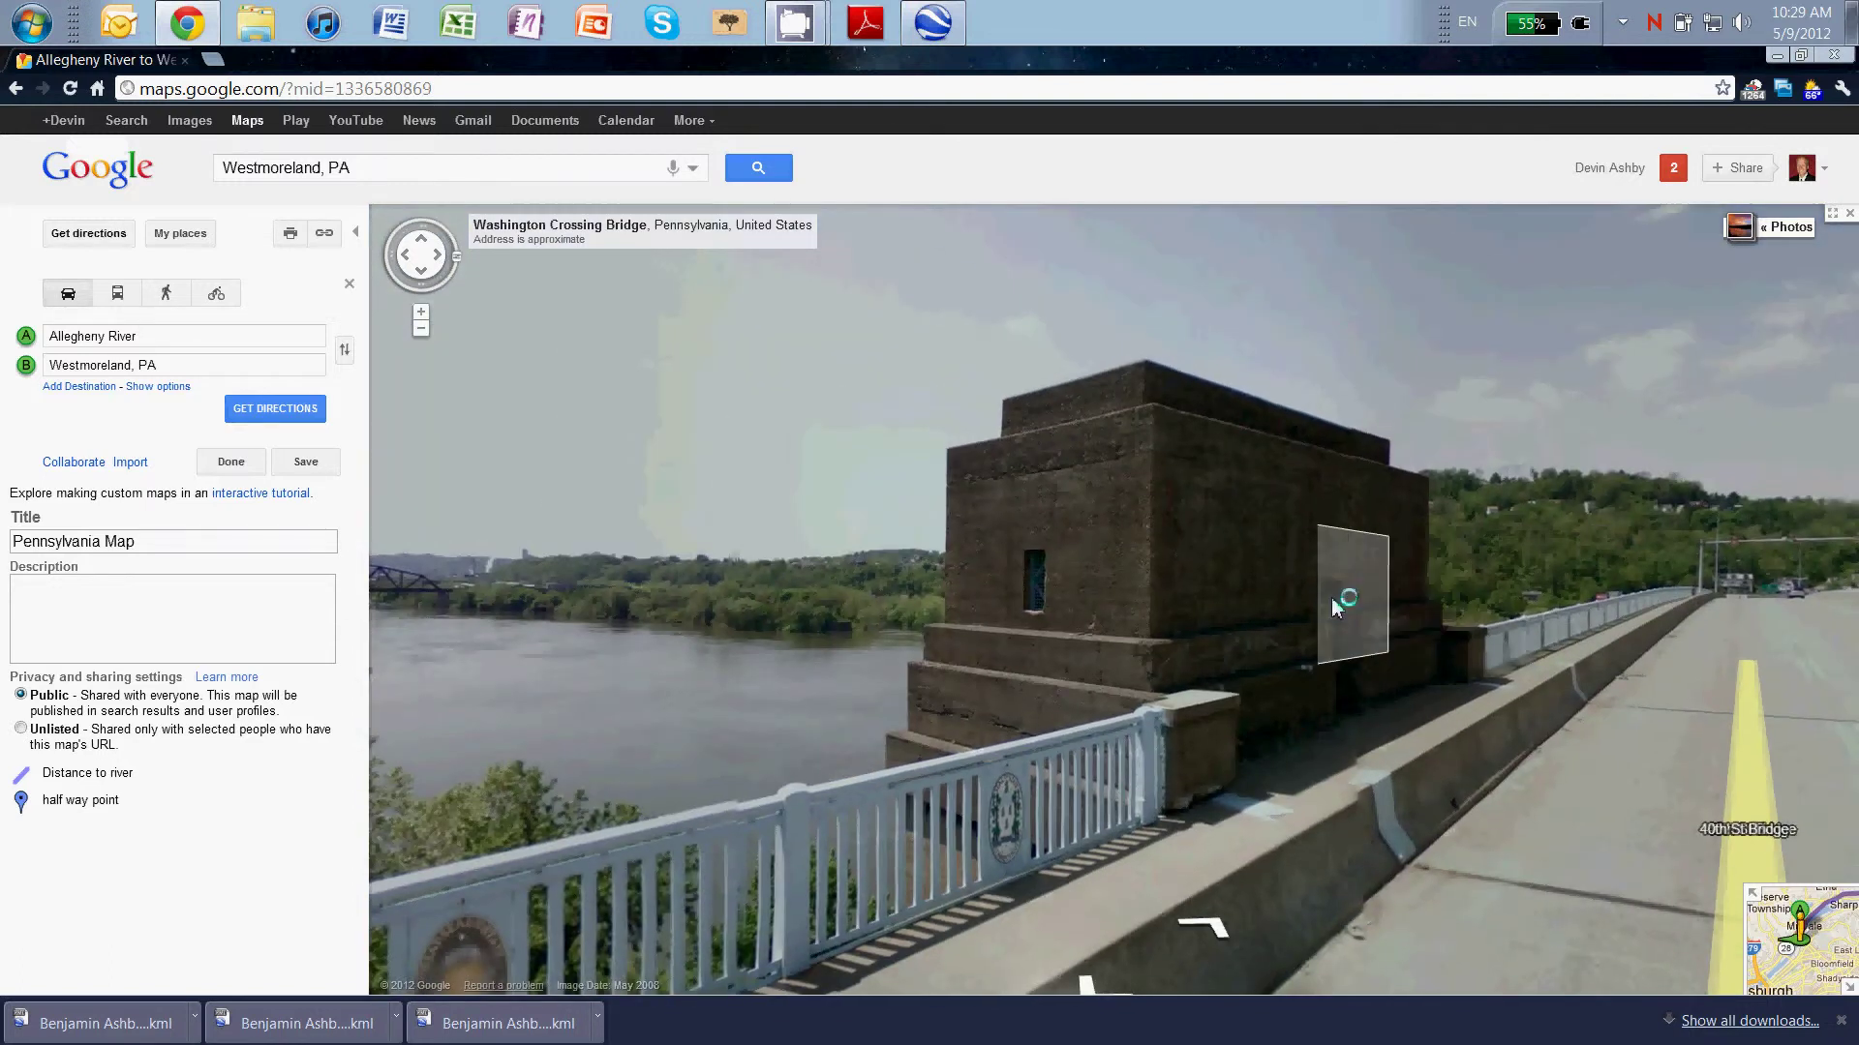
drag(1336, 597, 1558, 581)
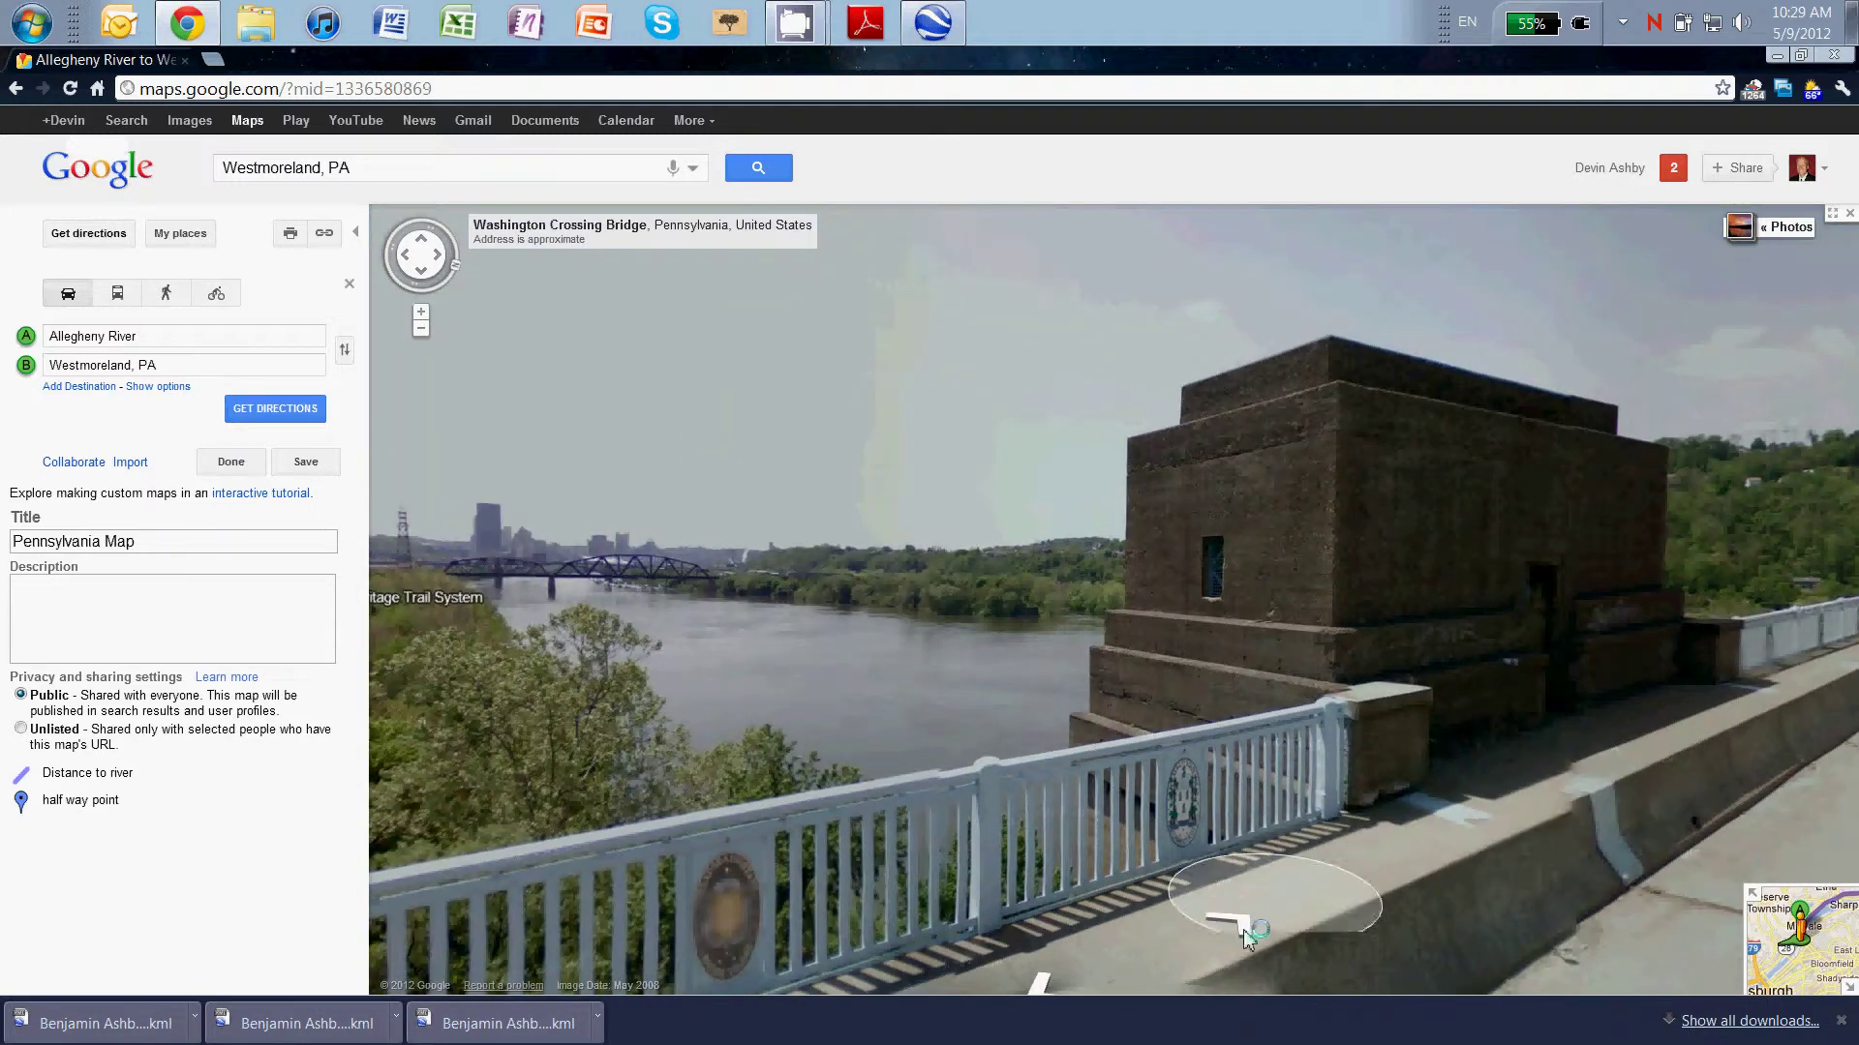
click(1241, 929)
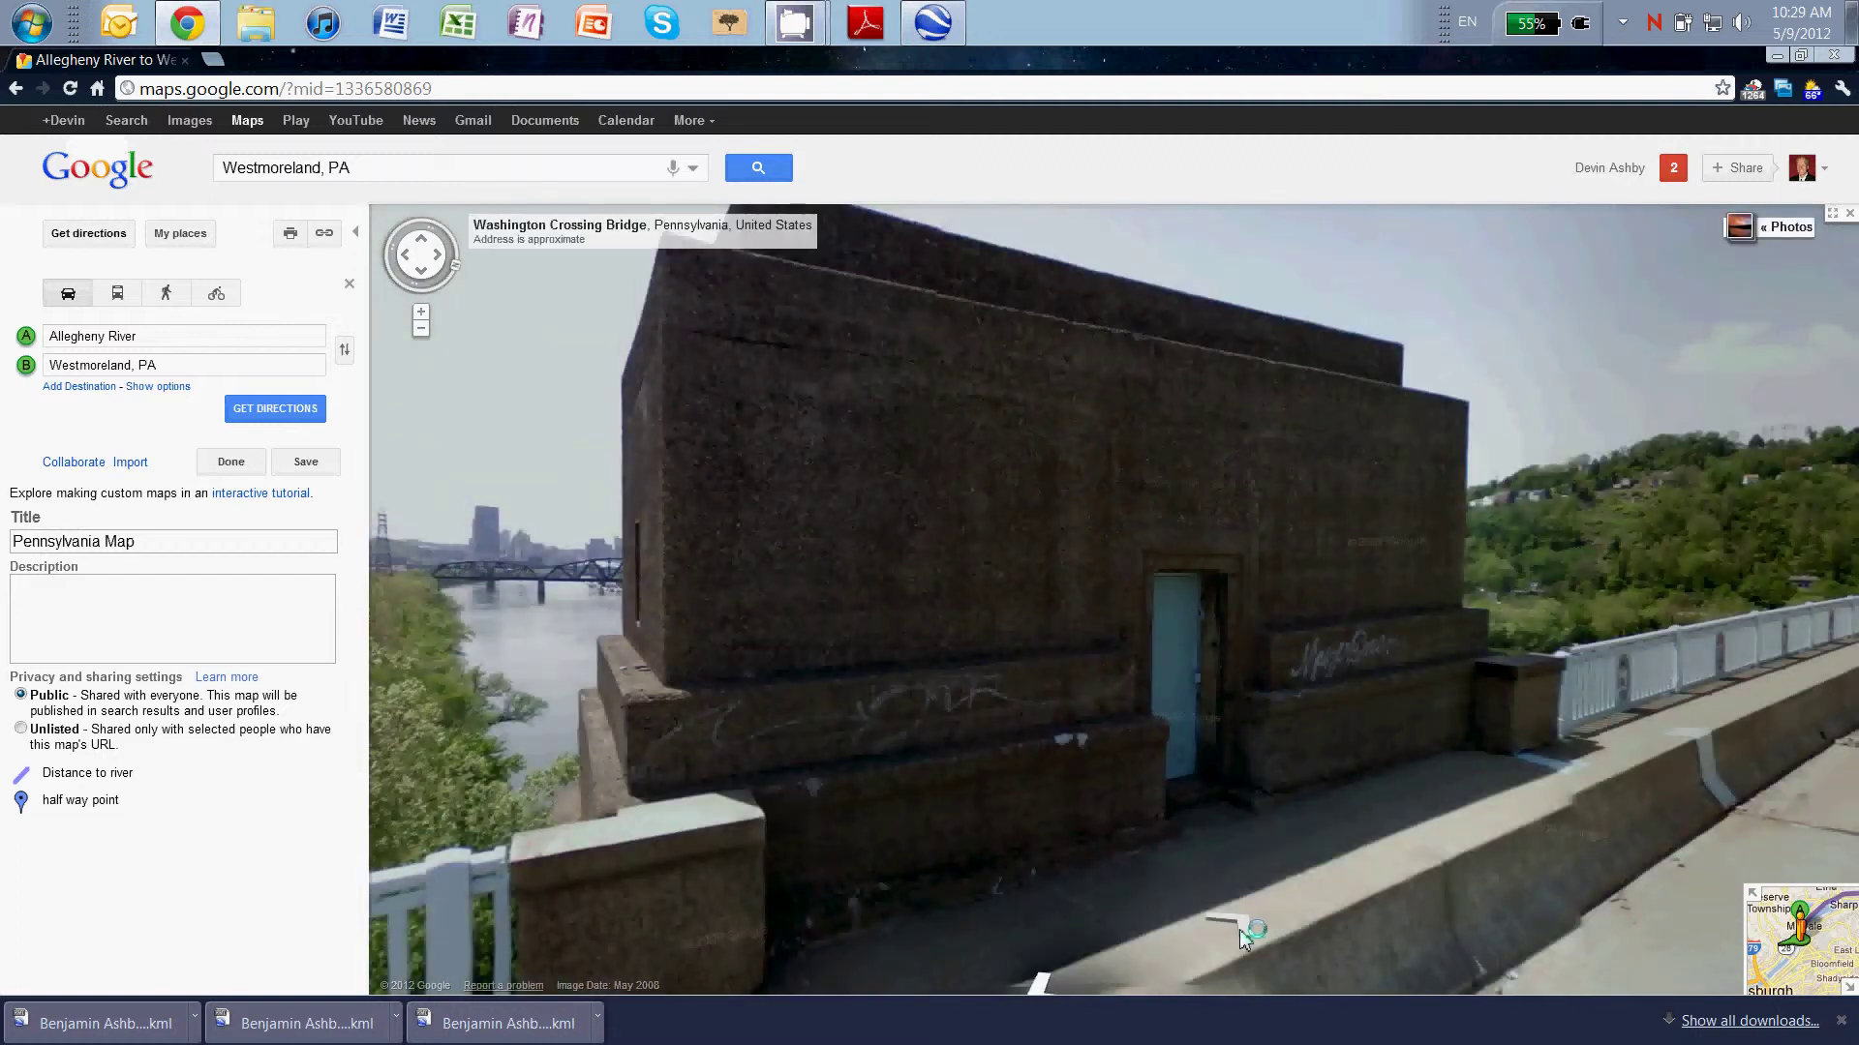
click(1239, 929)
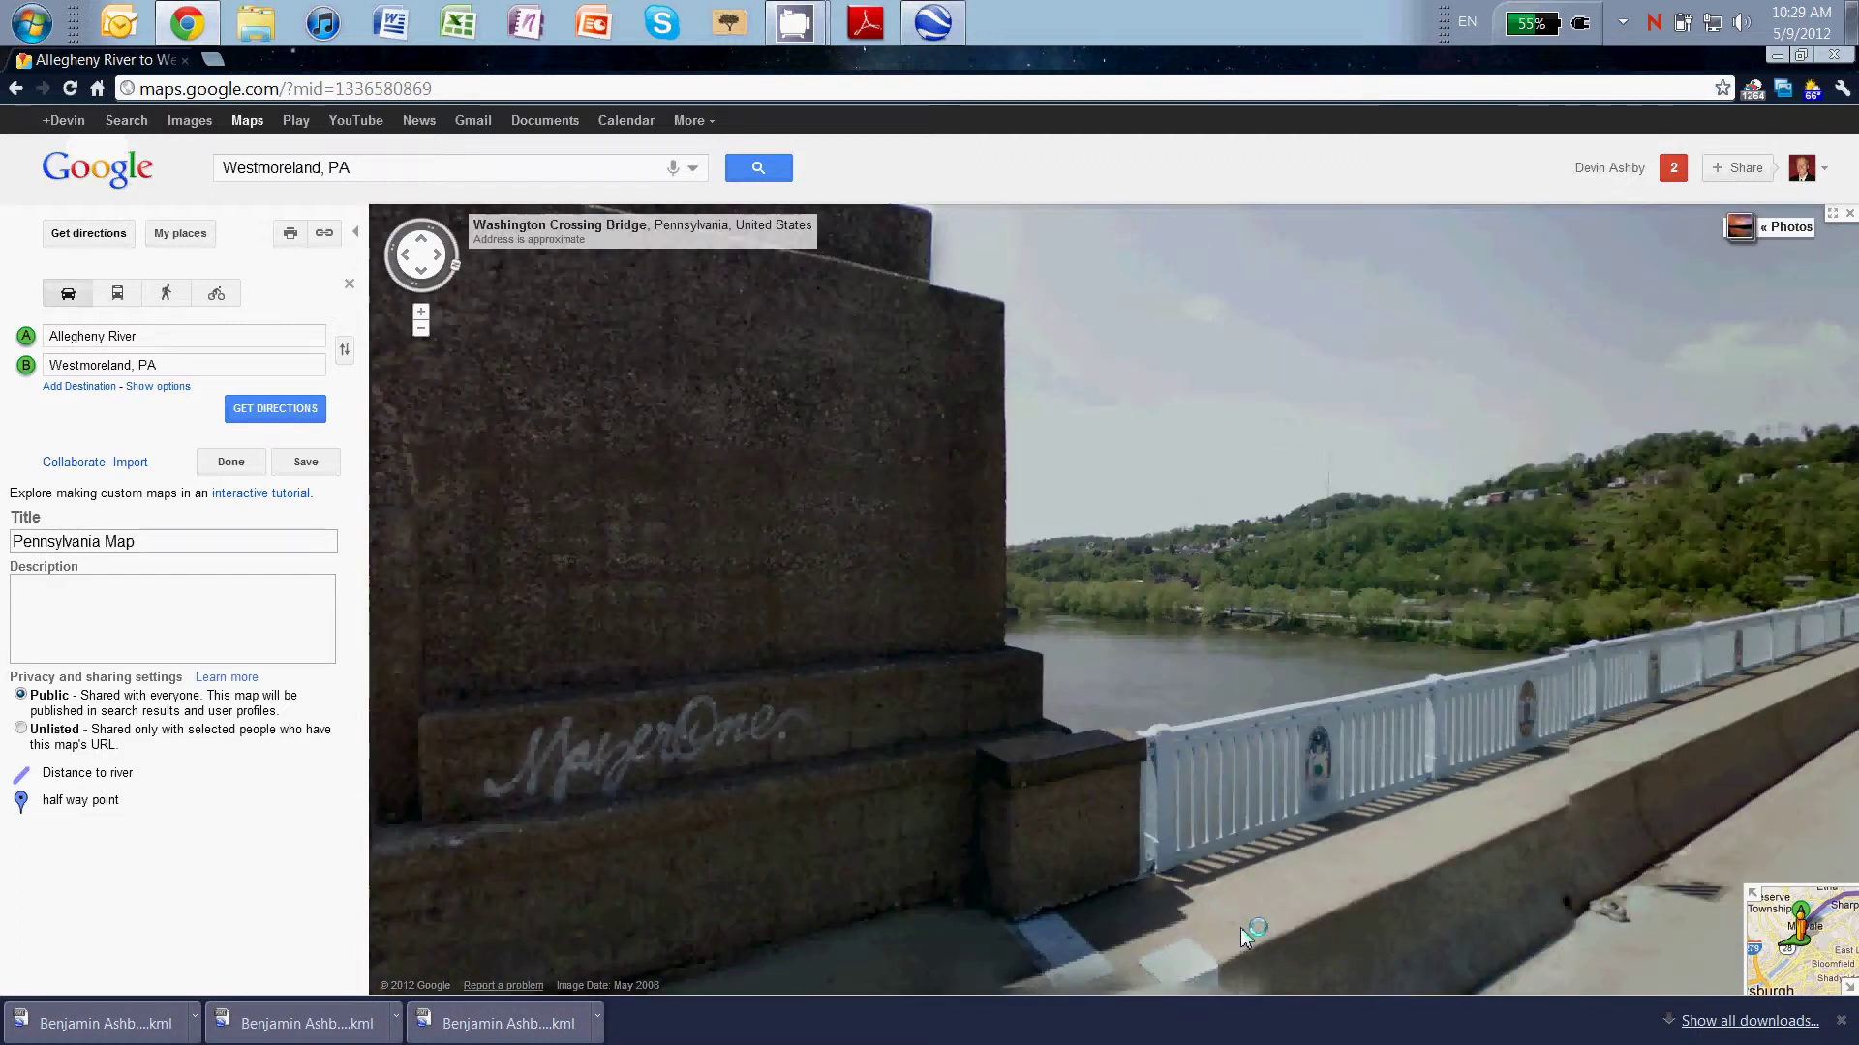
click(1240, 927)
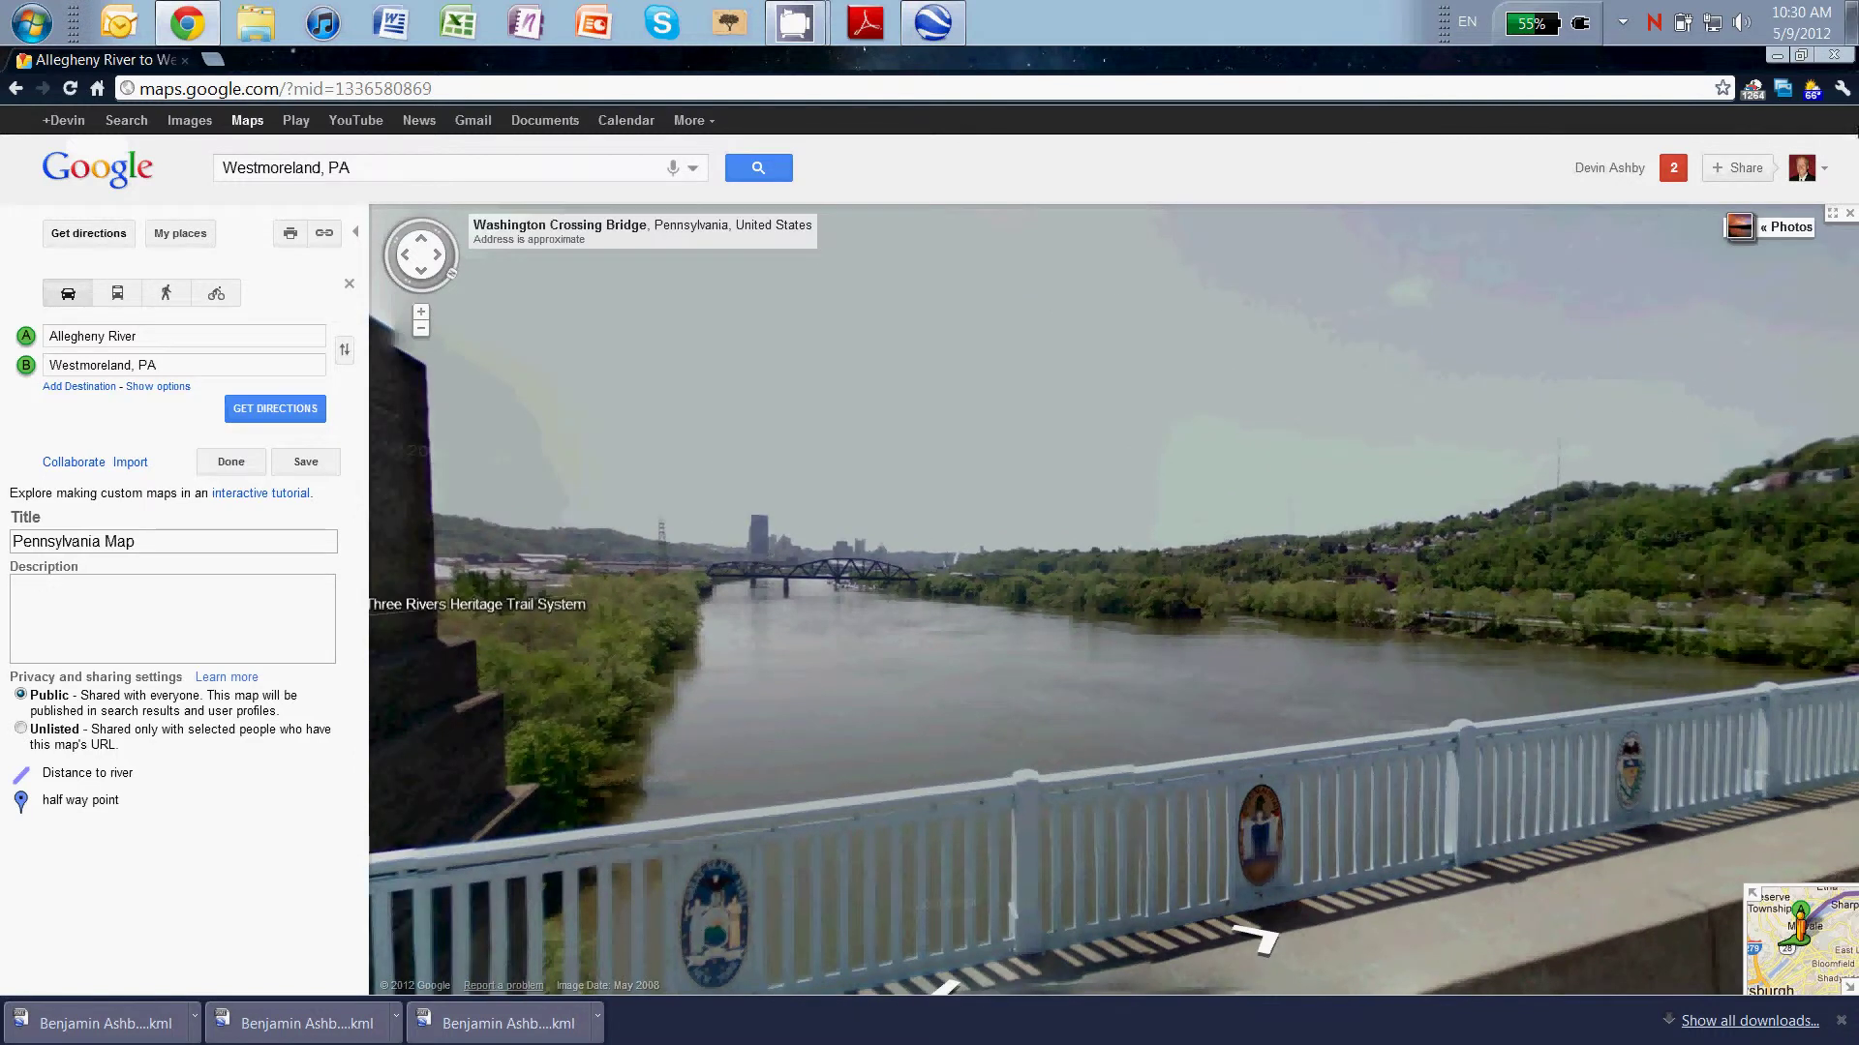
Exit Street View and open the ancestor's 1828–1907 life-travels map from My places
click(1849, 212)
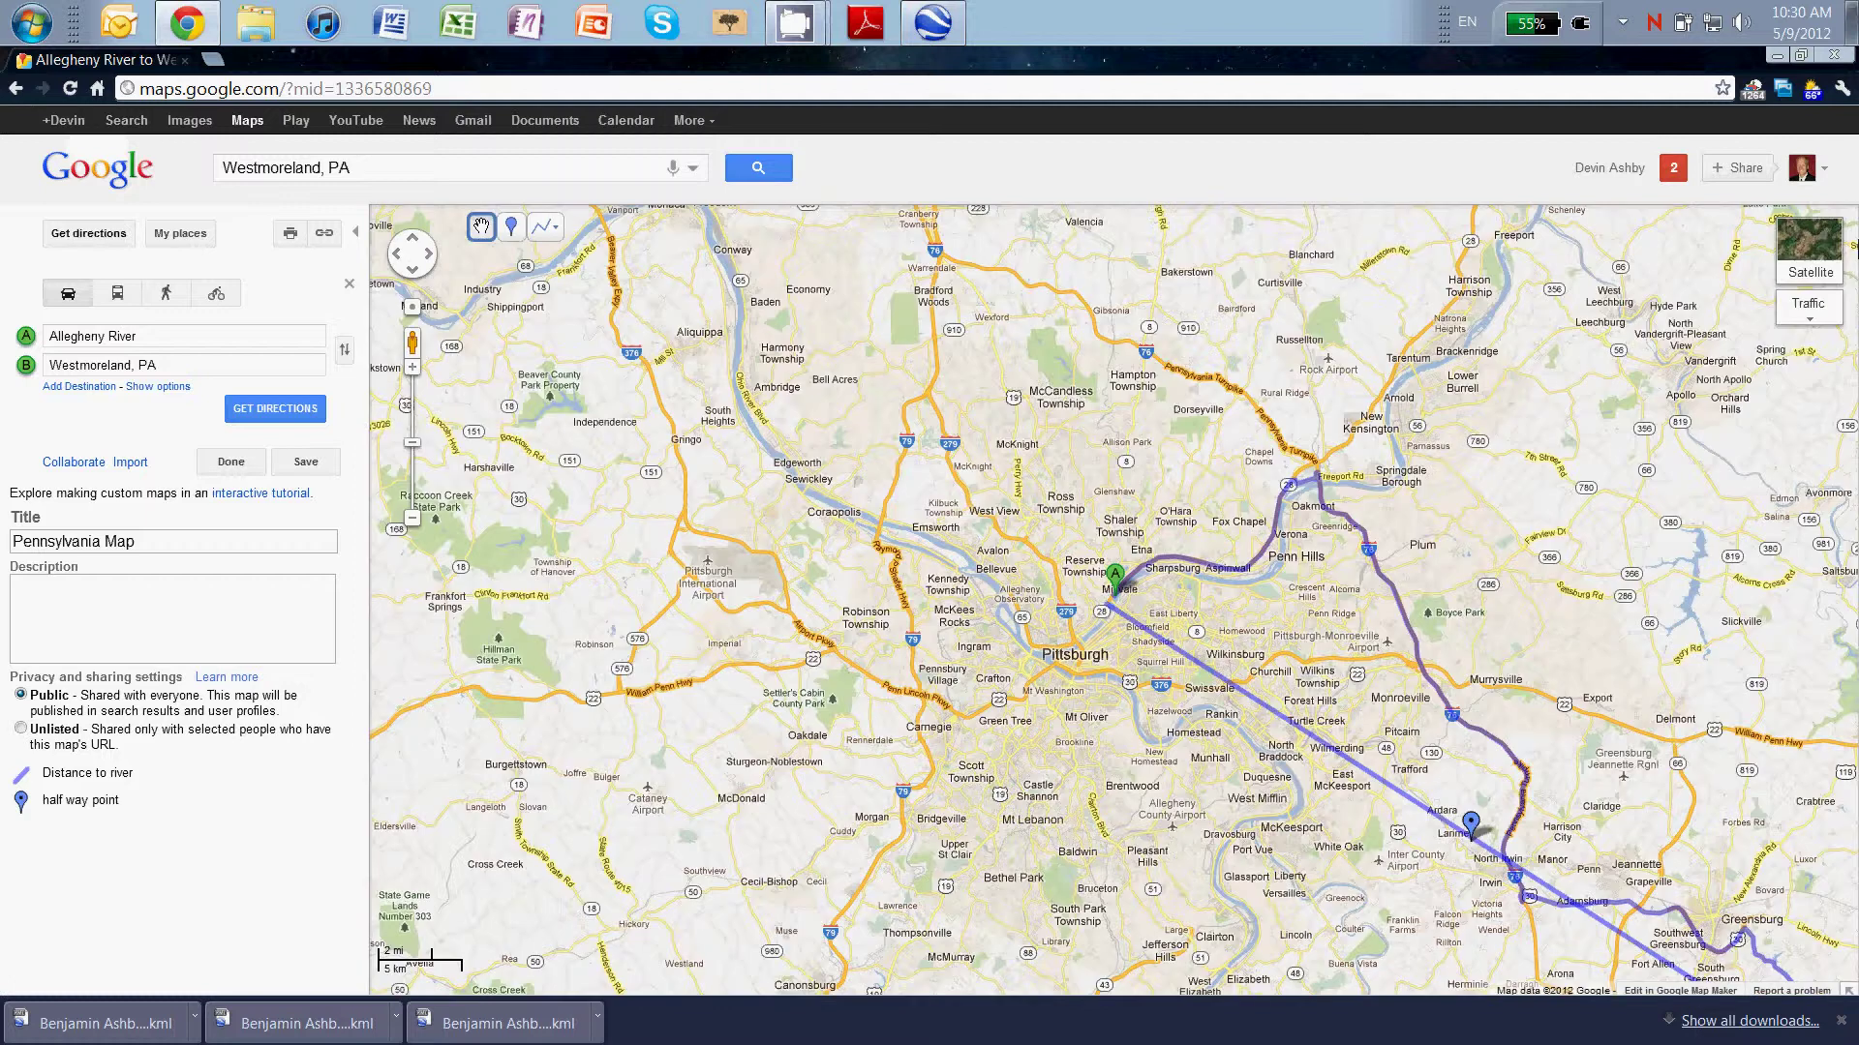
drag(1474, 469, 1048, 336)
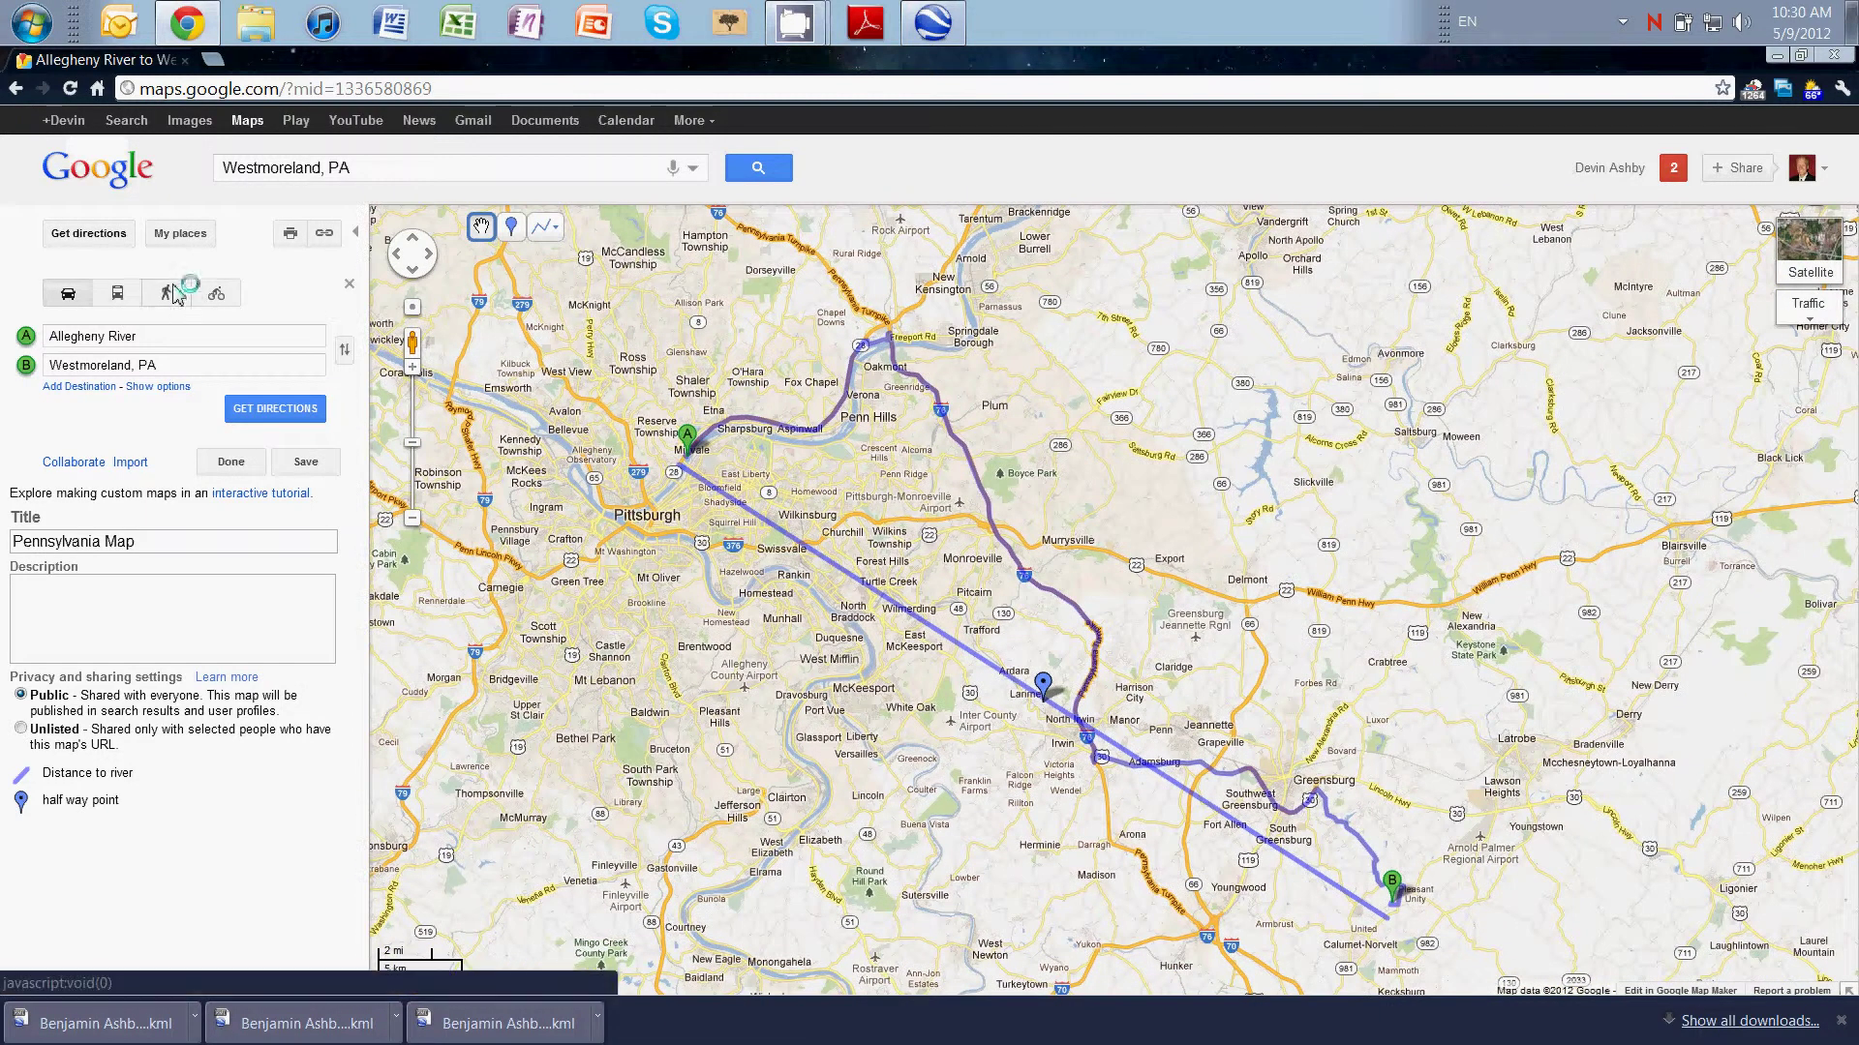
click(174, 235)
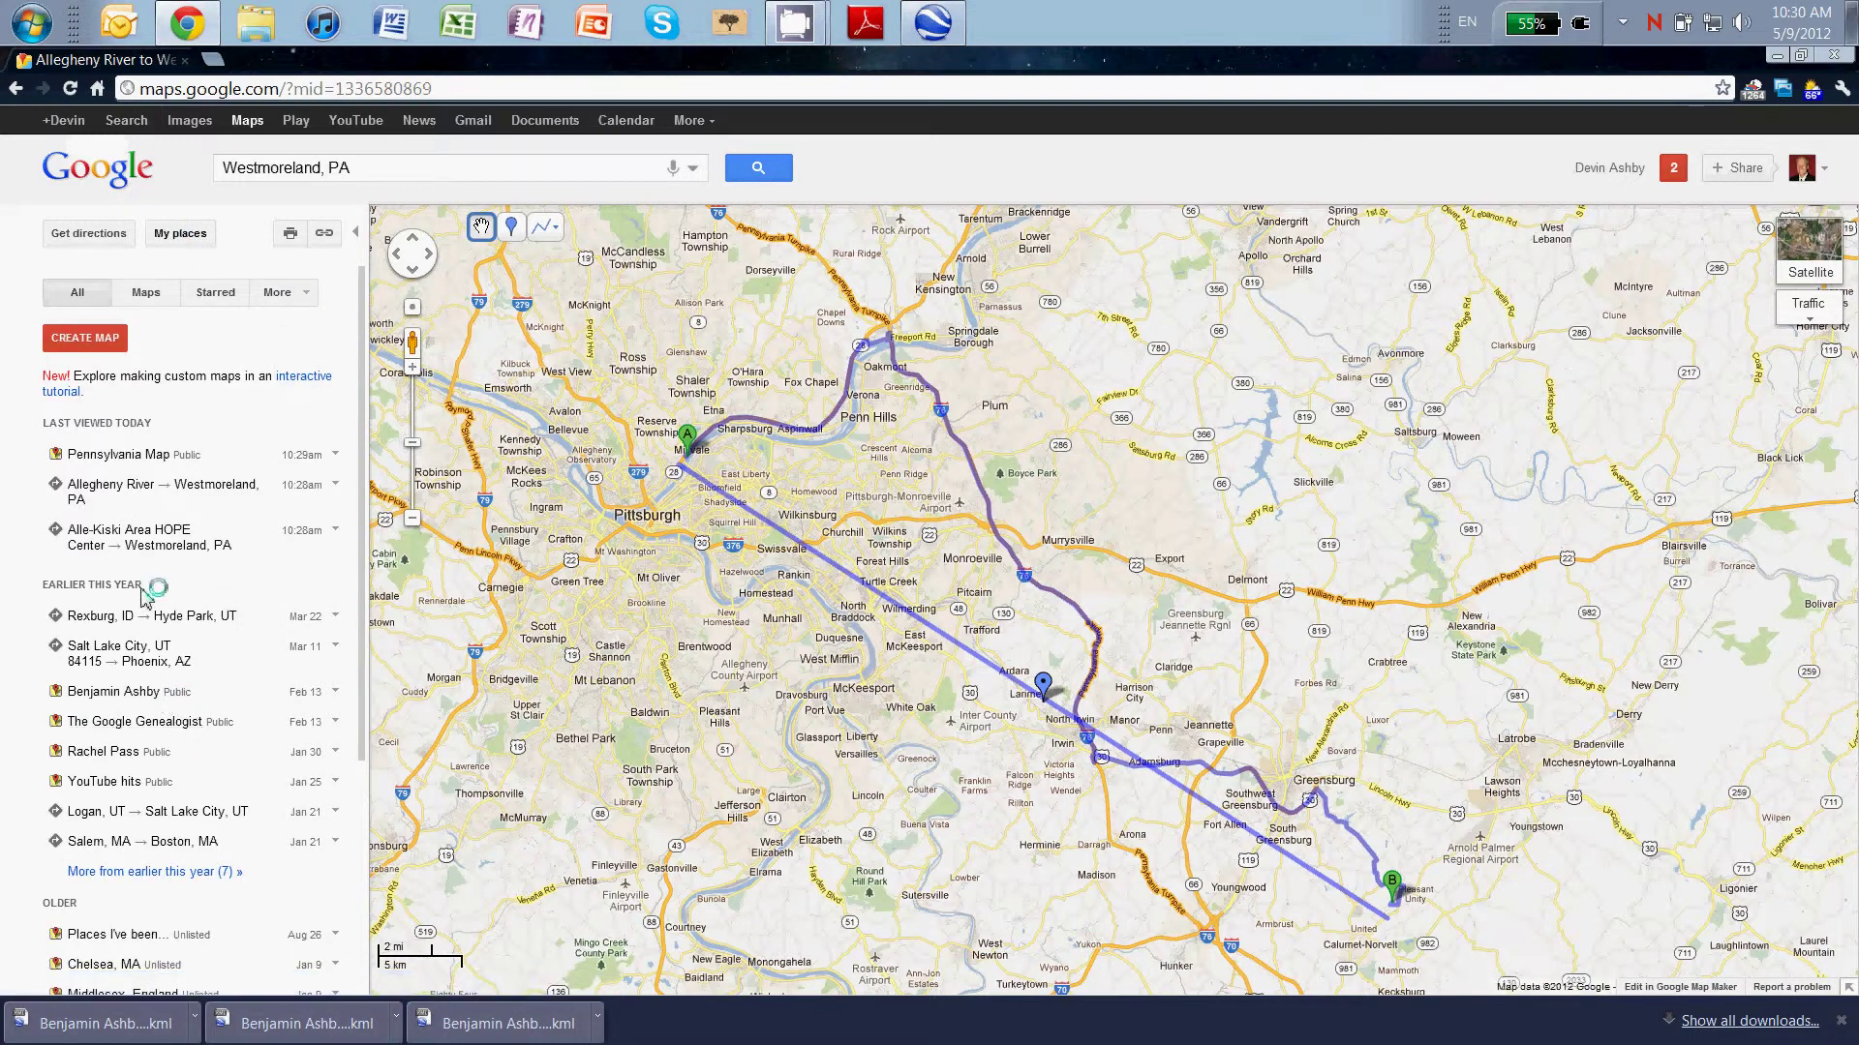
click(132, 692)
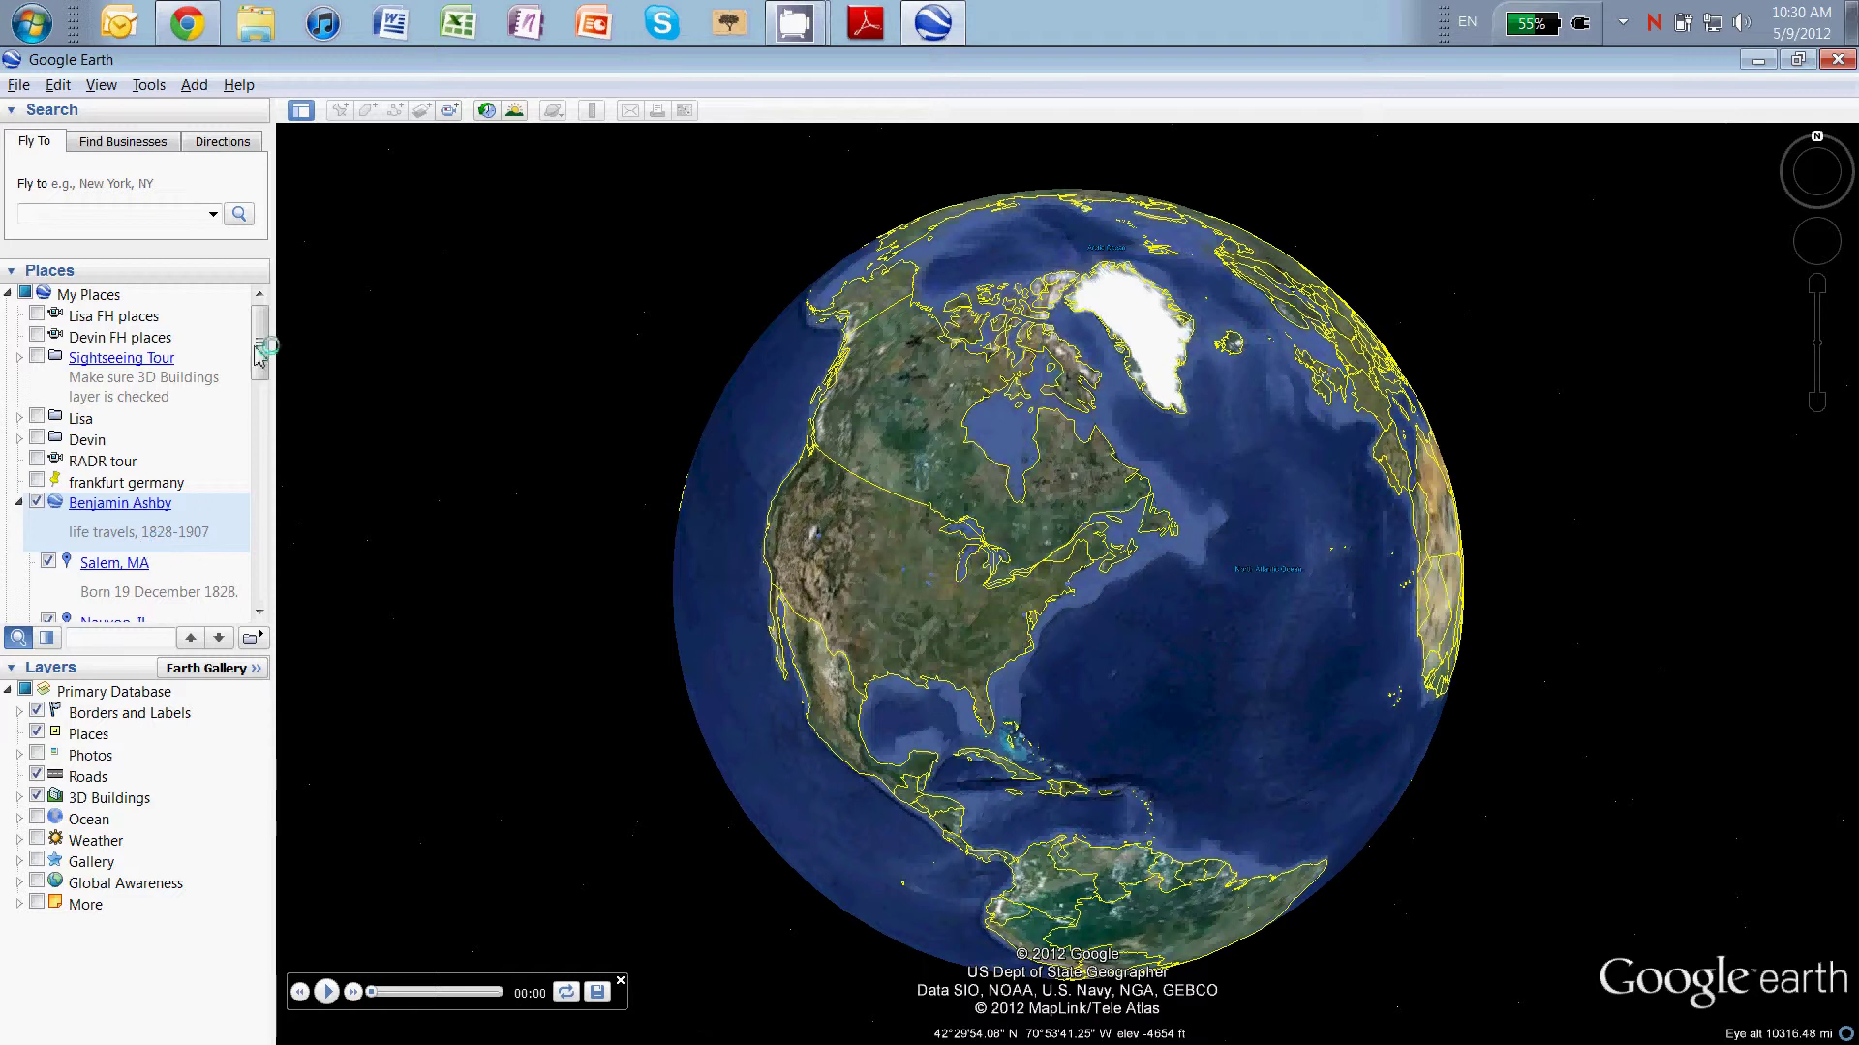
Bring up Google Earth's Record a Tour controls and start a narrated recording
click(194, 85)
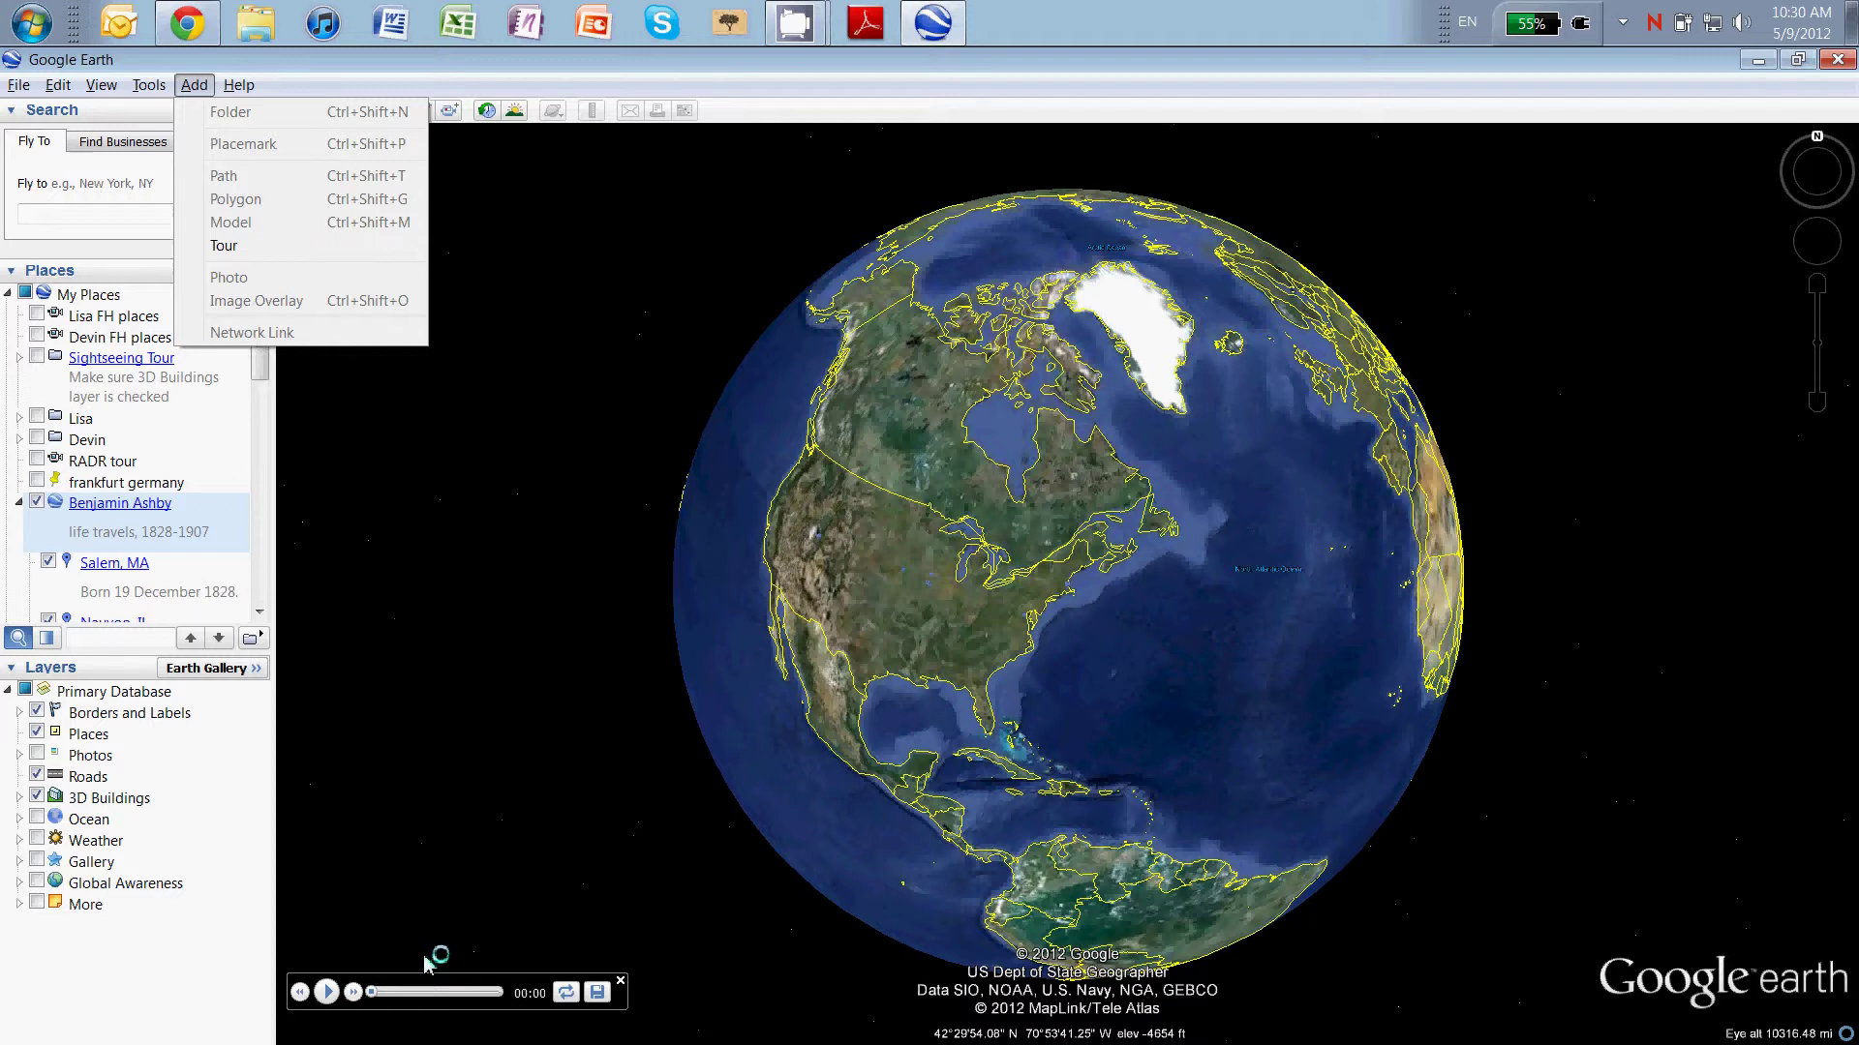
click(422, 953)
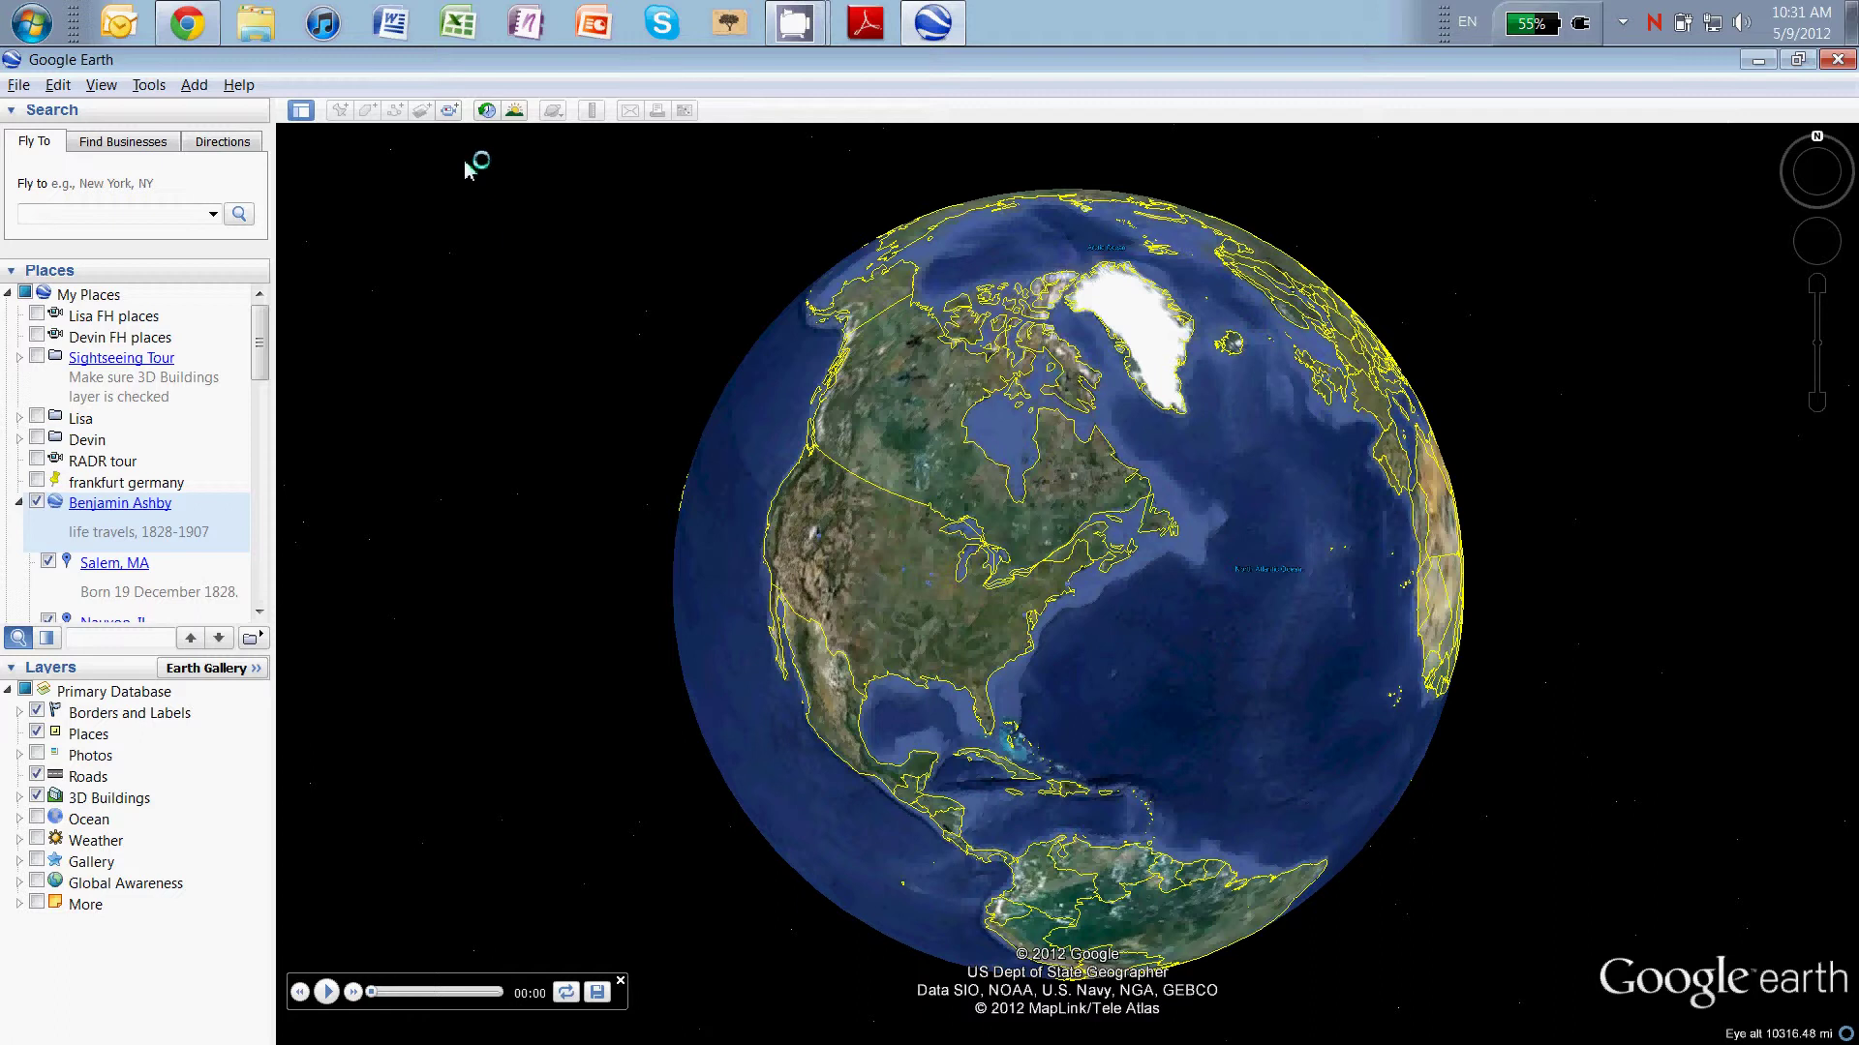
click(450, 113)
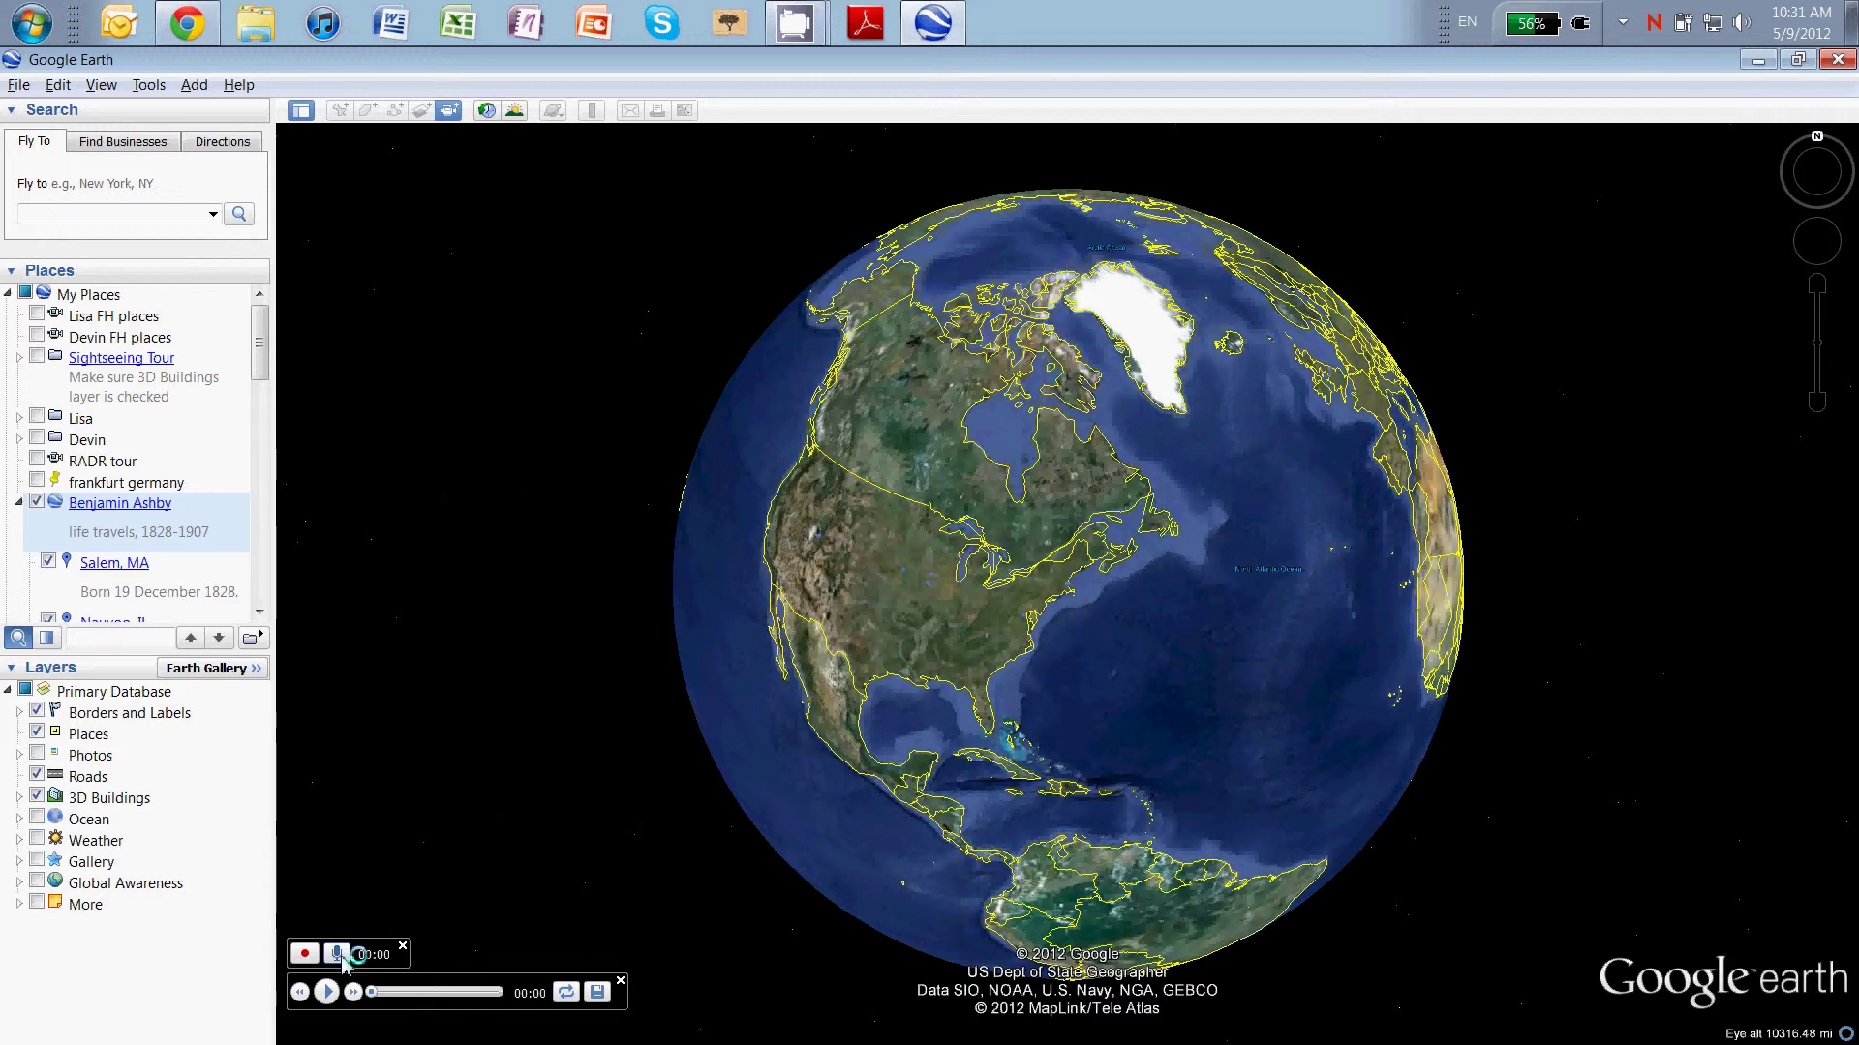
click(337, 955)
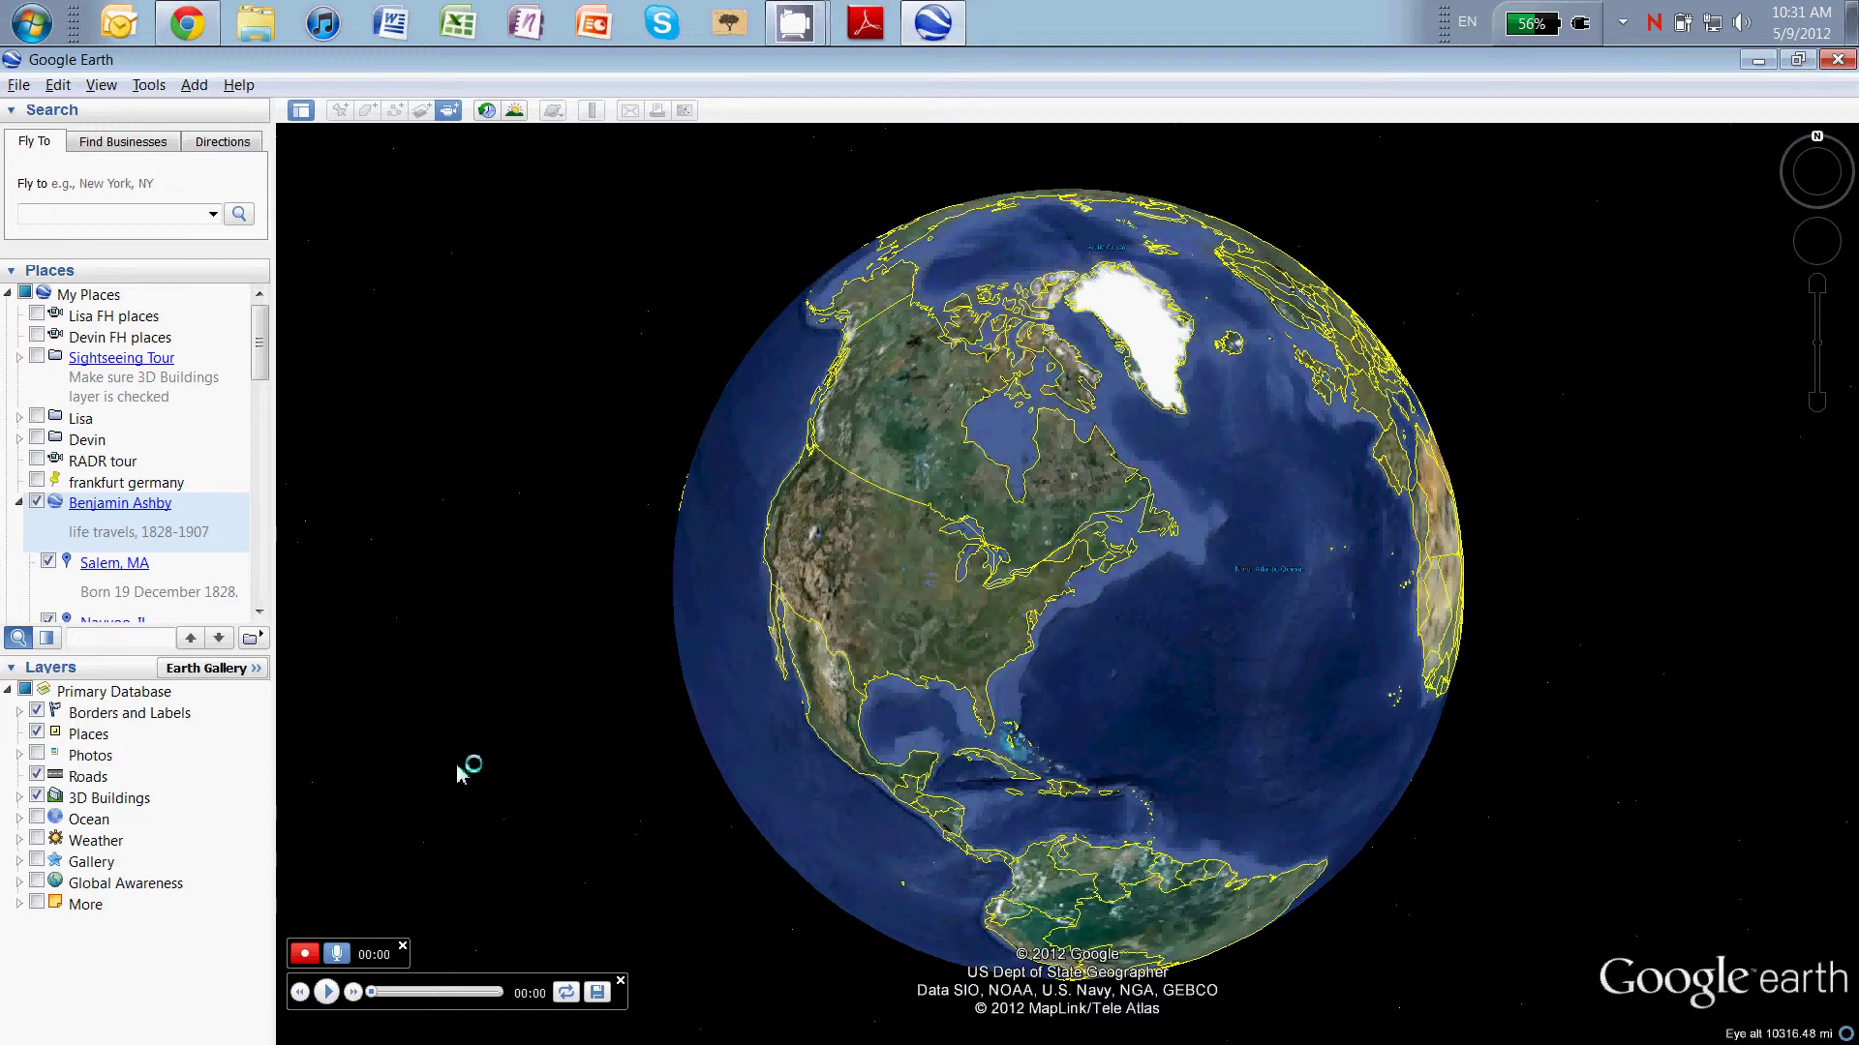
Zoom in from the globe toward North America and Salem, MA during the recording
click(1817, 285)
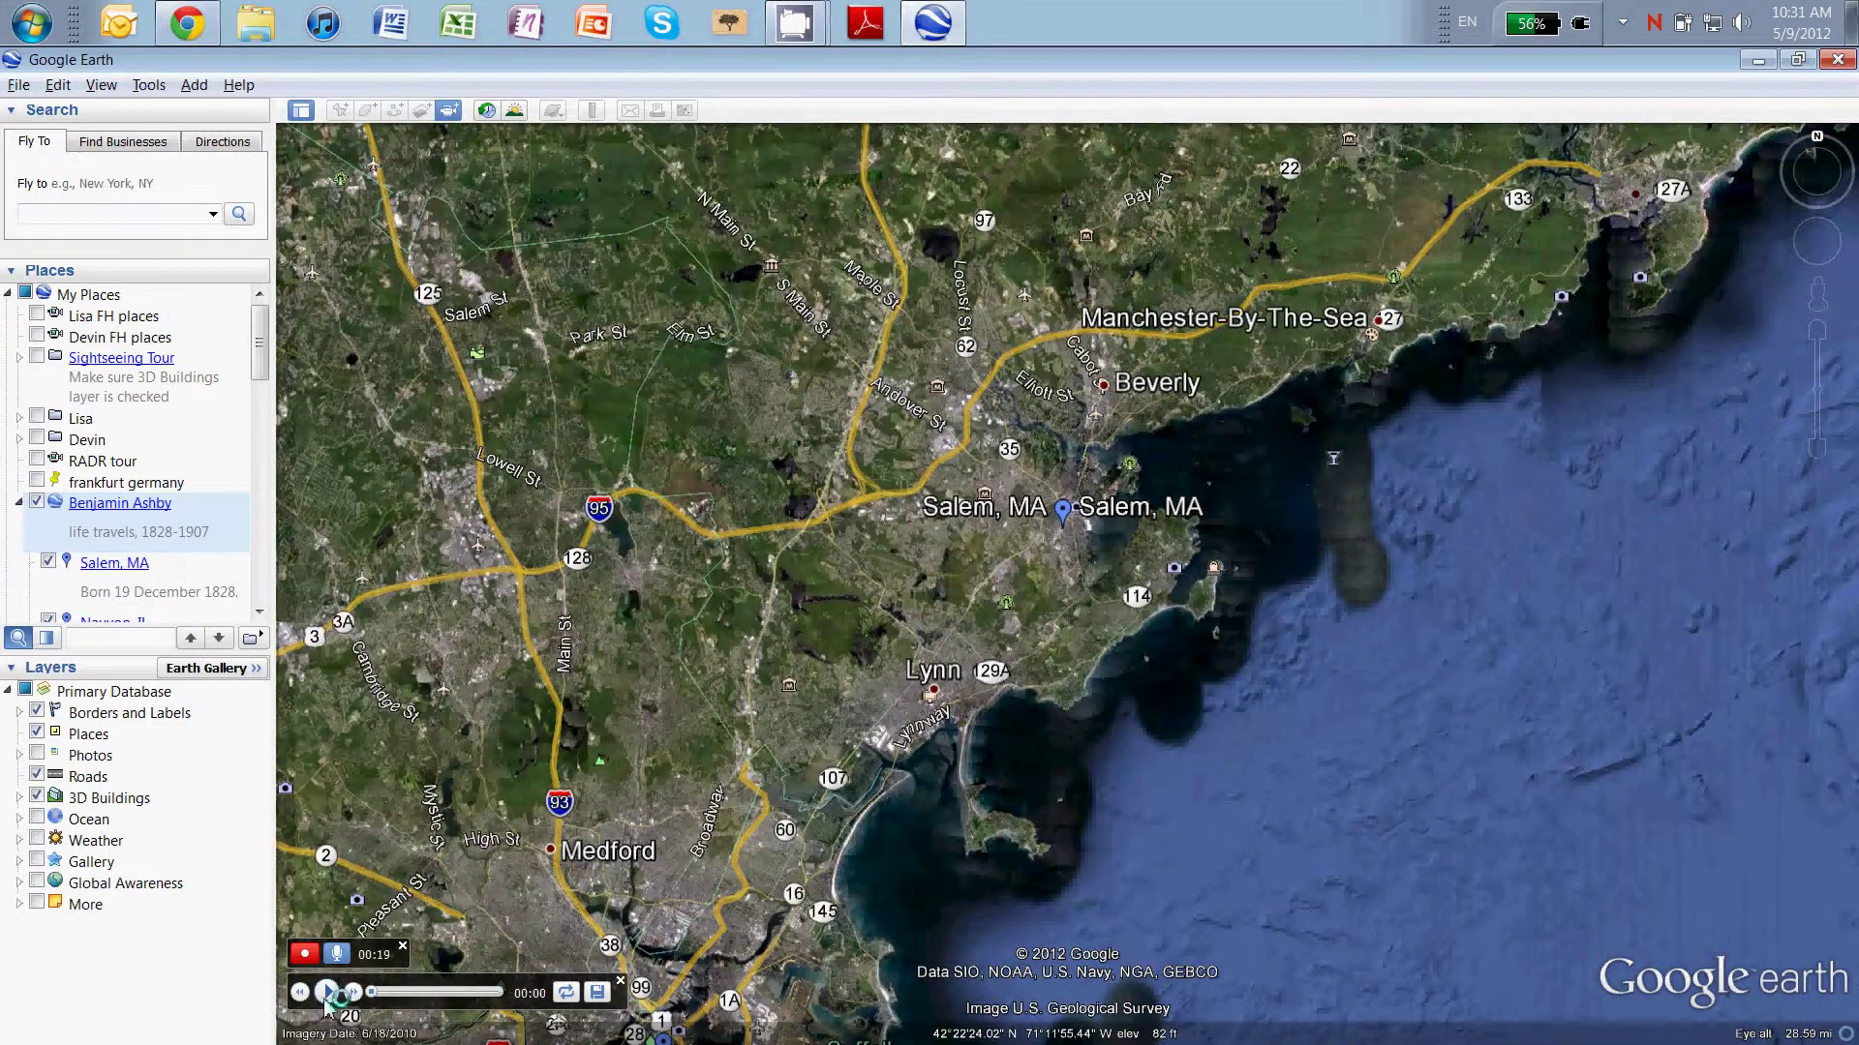
Play the places tour while recording so it flies from Salem, MA through each placemark to Salt Lake City, UT
click(327, 993)
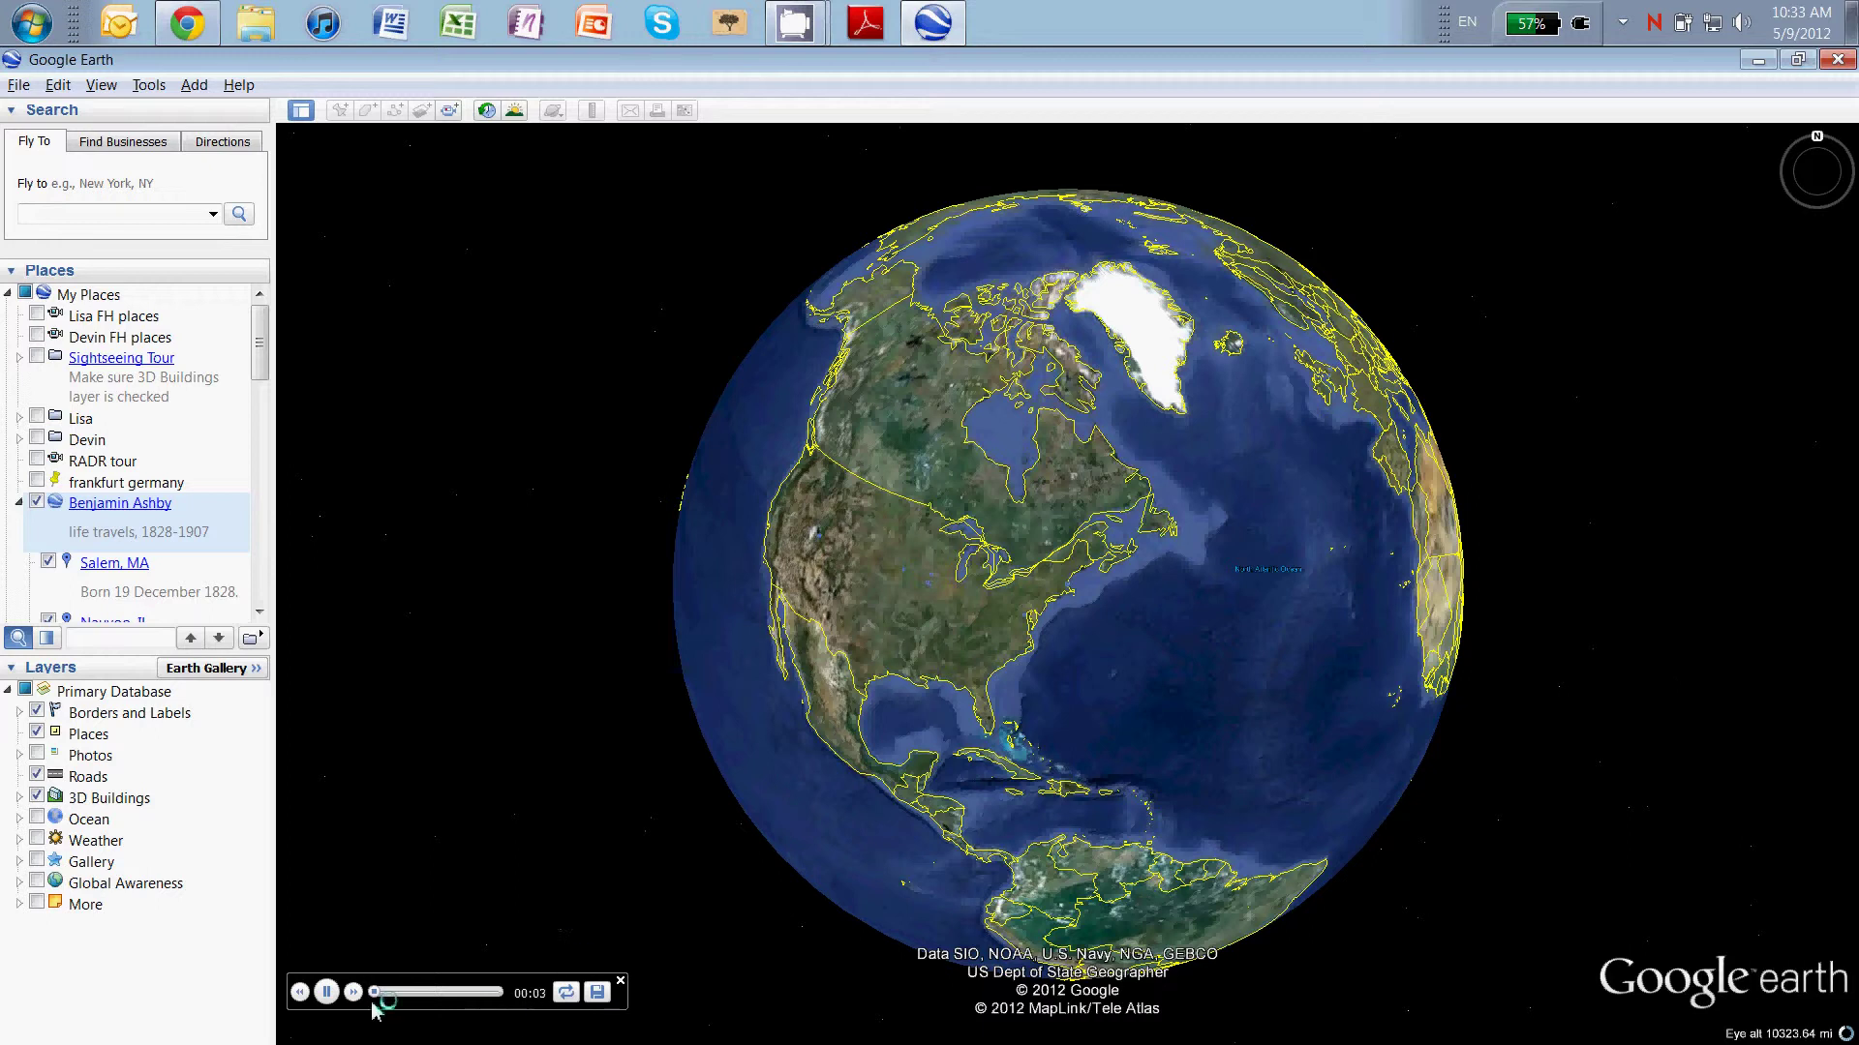
Pause the recorded tour's playback at 00:03 on the opening North America globe view
click(327, 992)
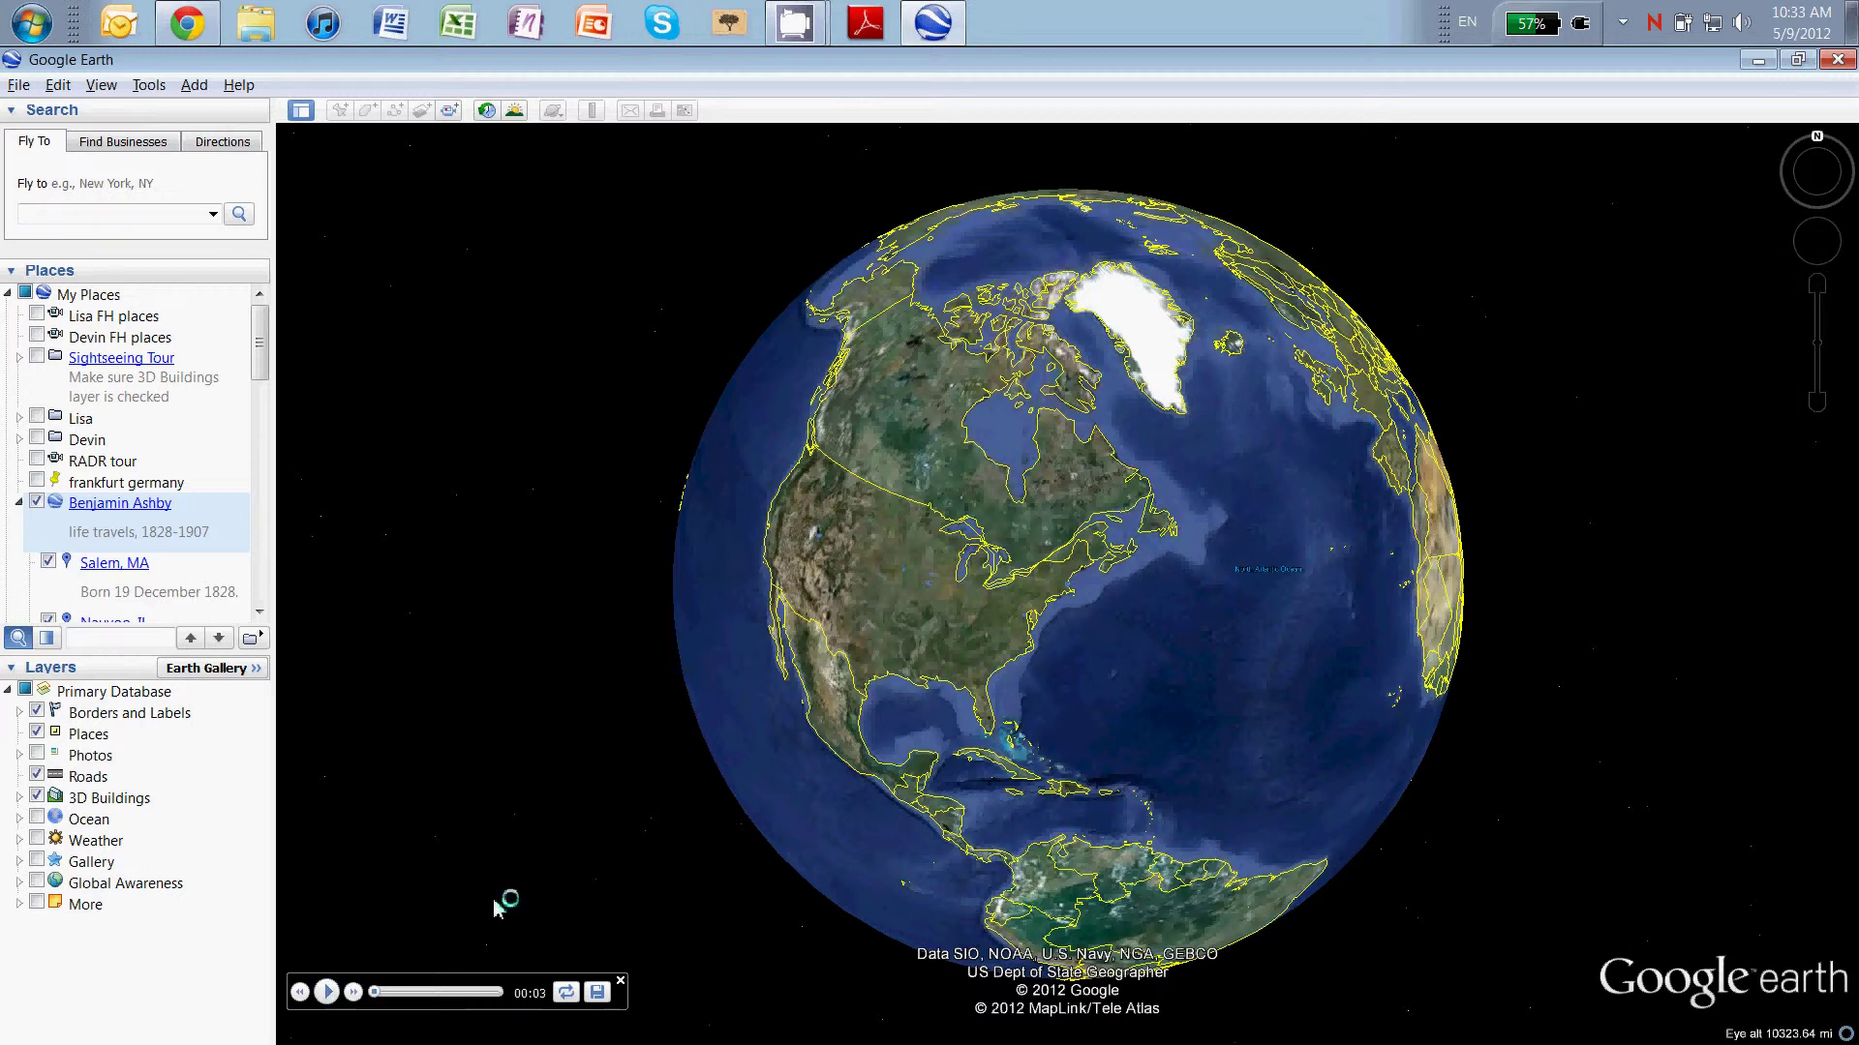